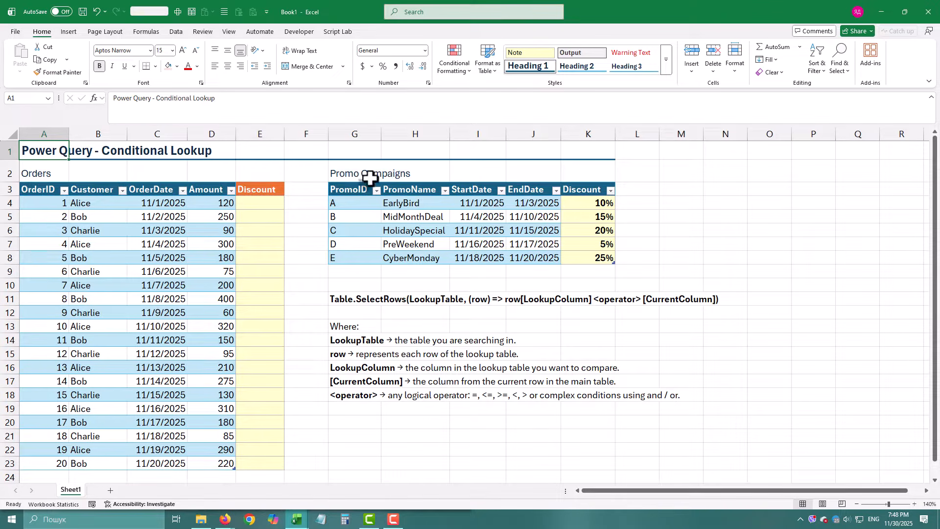
# Load the Orders table from the worksheet into the Power Query Editor.
pyautogui.click(387, 216)
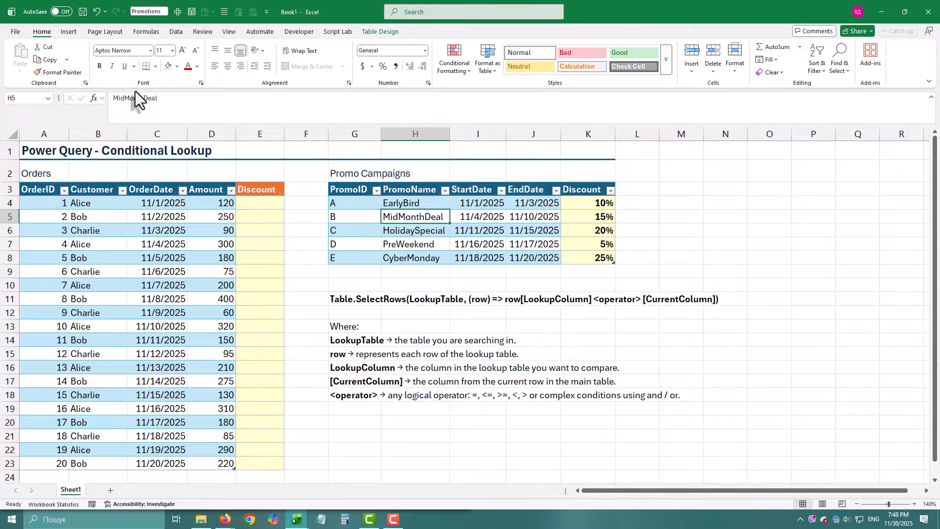
pyautogui.click(143, 202)
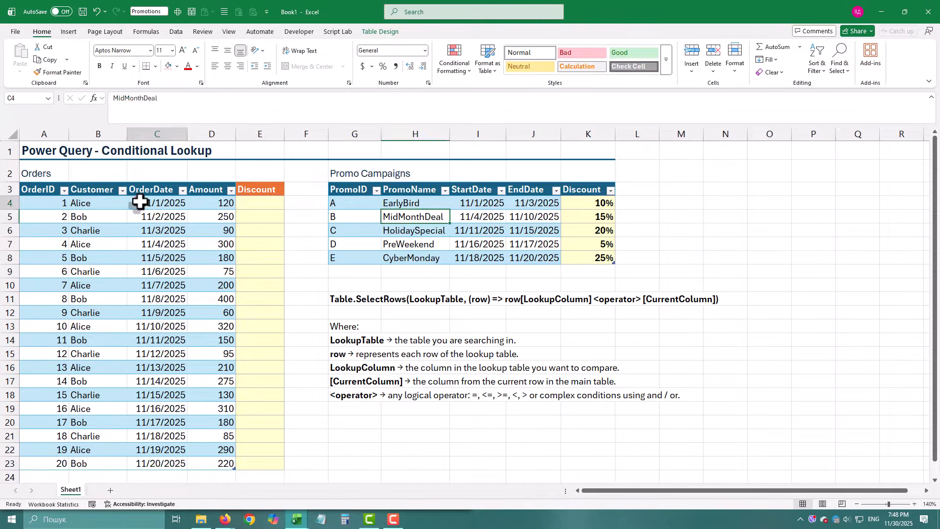
pyautogui.click(178, 33)
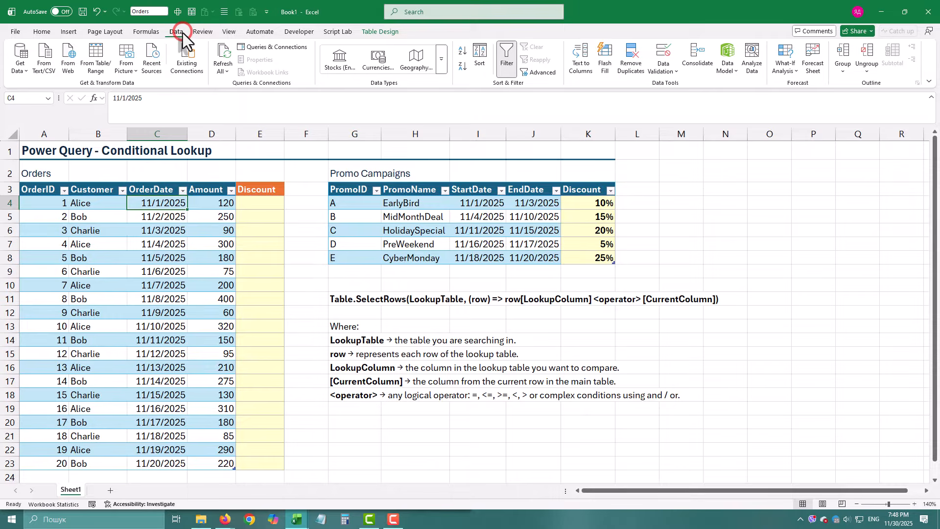
pyautogui.click(89, 55)
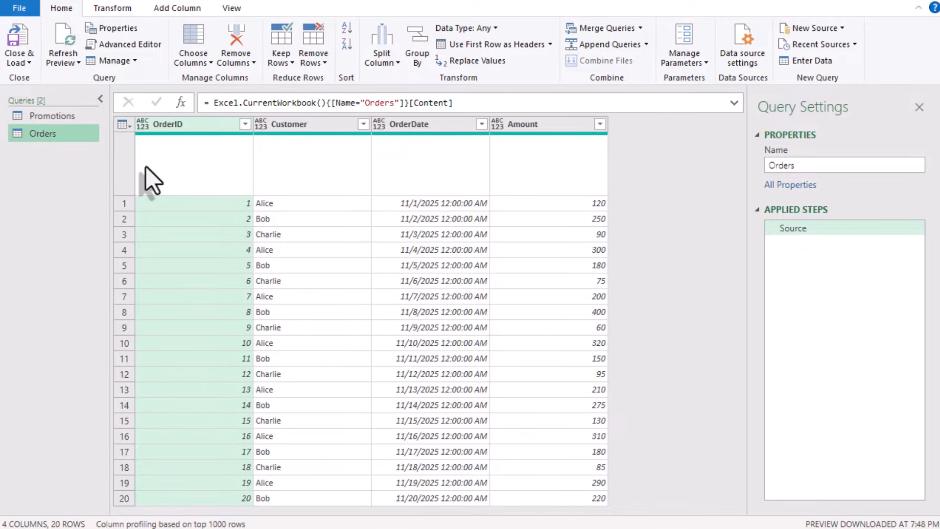
# Examine the OrderDate column in the Orders query and the StartDate, EndDate and Discount columns in the Promotions query.
pyautogui.click(51, 116)
pyautogui.click(54, 131)
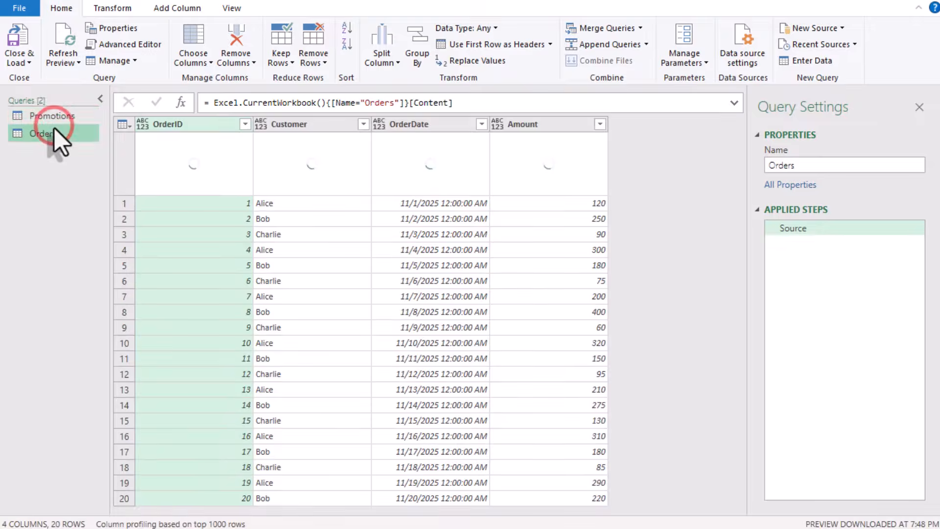
pyautogui.click(447, 123)
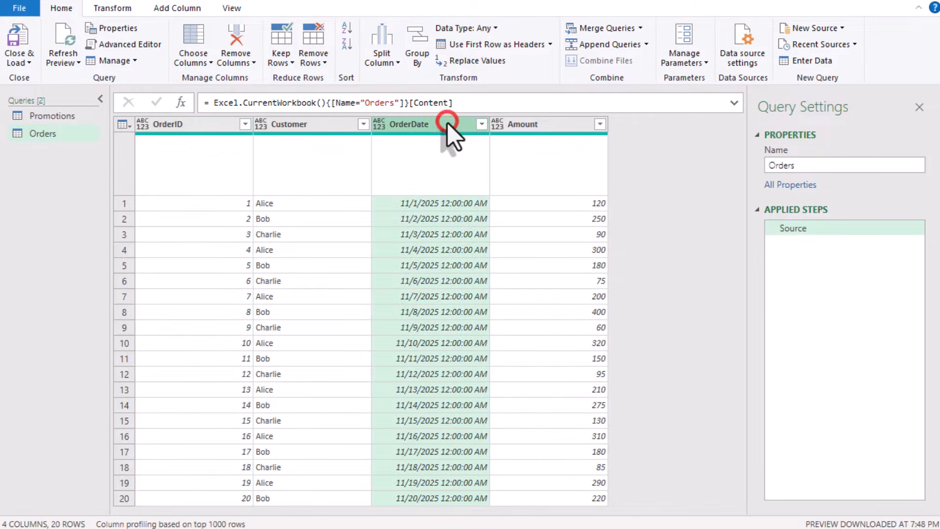
pyautogui.click(44, 116)
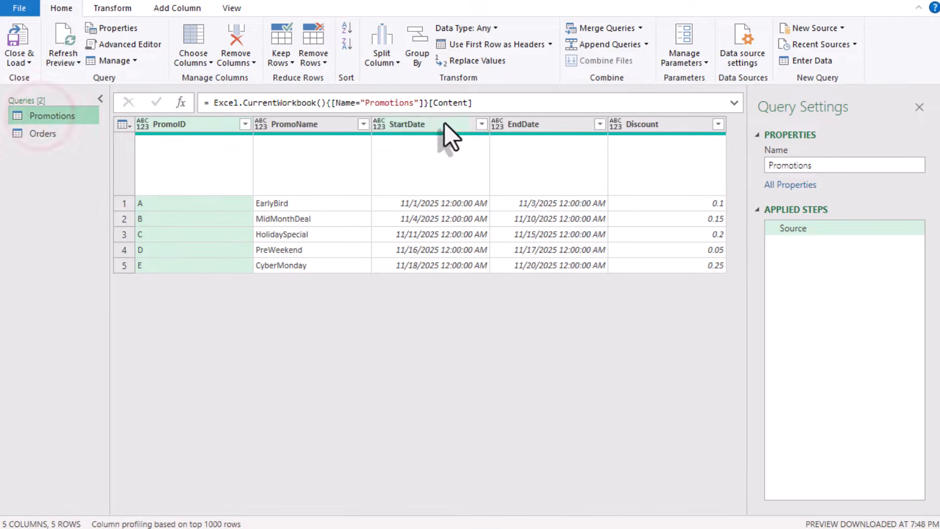
pyautogui.click(442, 123)
pyautogui.click(563, 124)
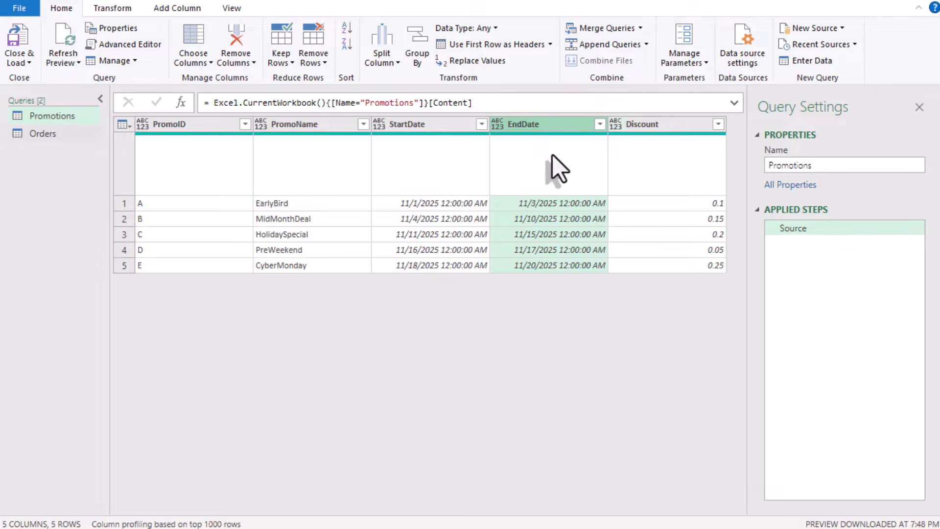
pyautogui.click(662, 126)
# Begin a custom column in the Orders query and name it Discount.
pyautogui.click(47, 137)
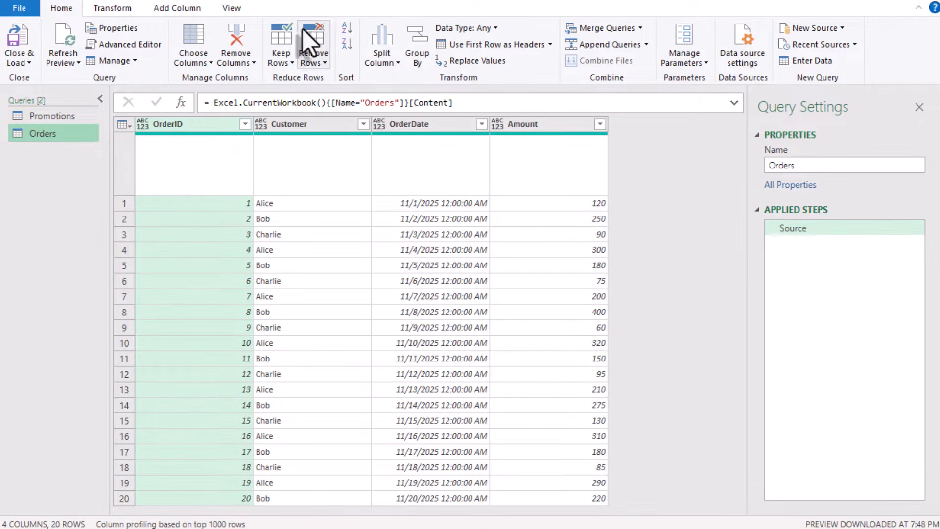
pyautogui.click(178, 9)
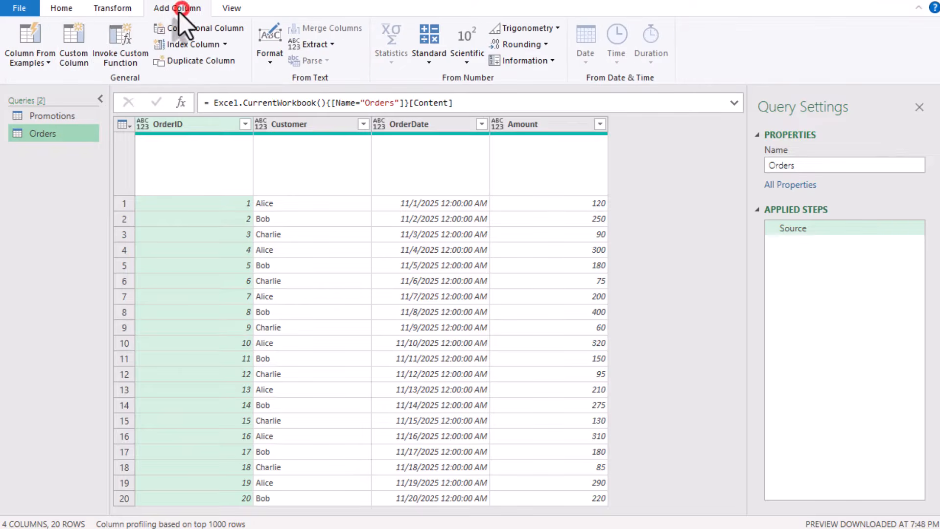
pyautogui.click(72, 41)
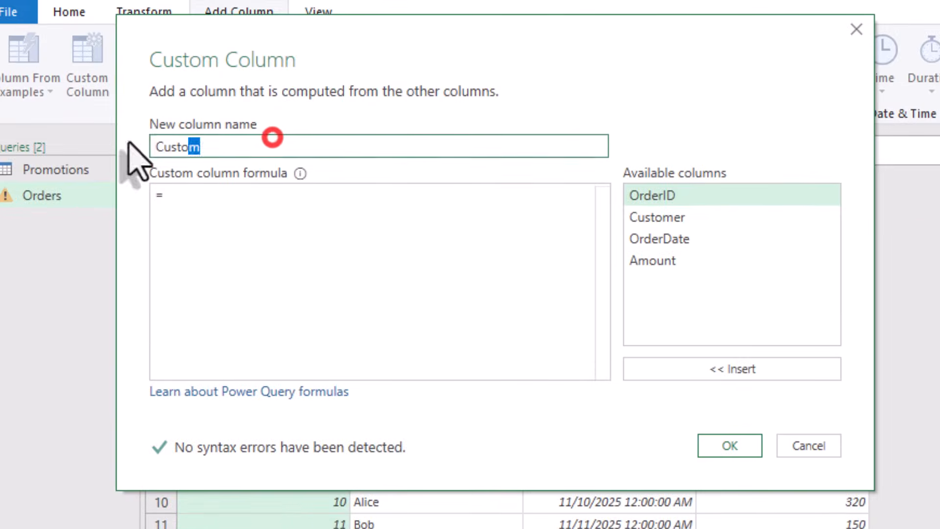
pyautogui.write('Disc')
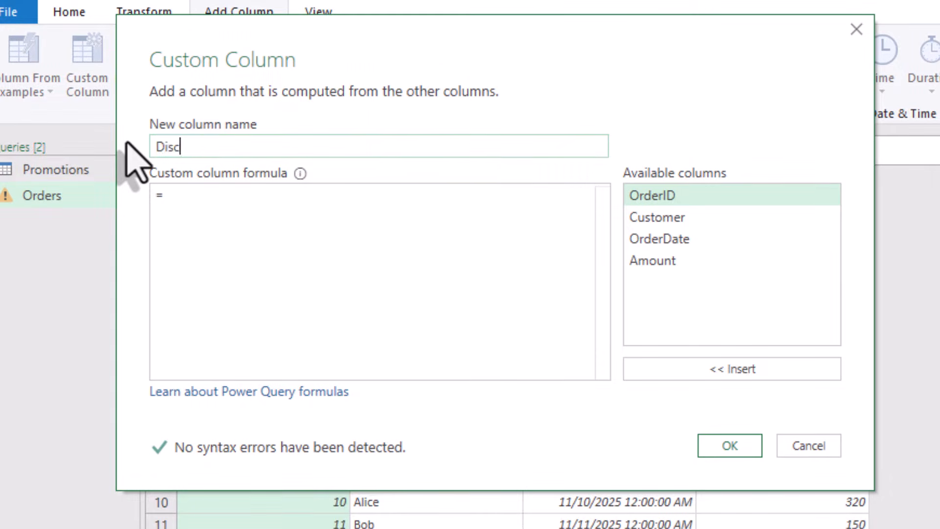
pyautogui.write('ount')
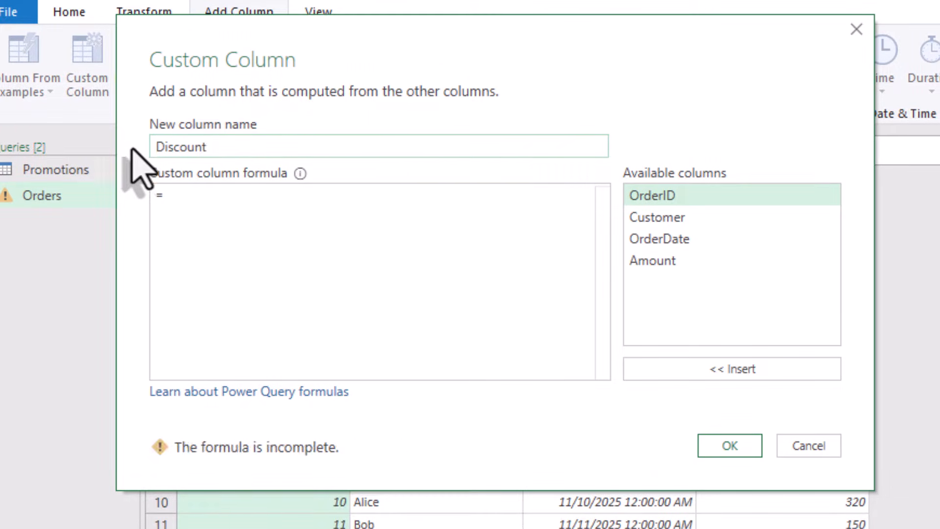
# Create the Discount column with the formula = Promotions and preview the nested table in its first row.
pyautogui.click(318, 231)
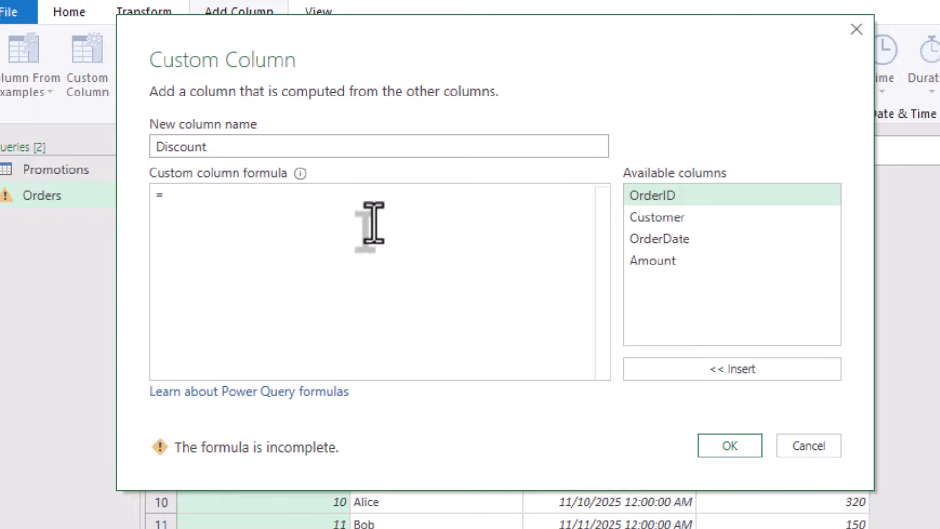
pyautogui.write('Pr')
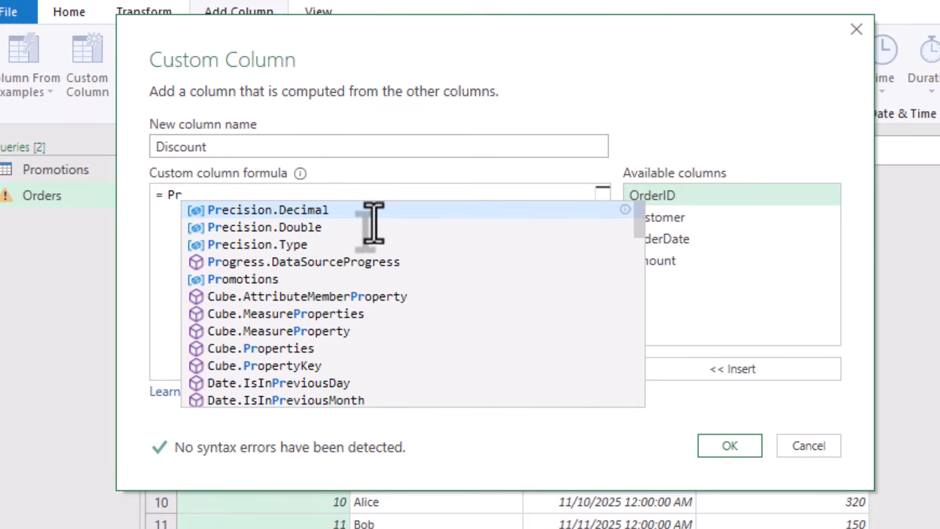
pyautogui.write('omotions')
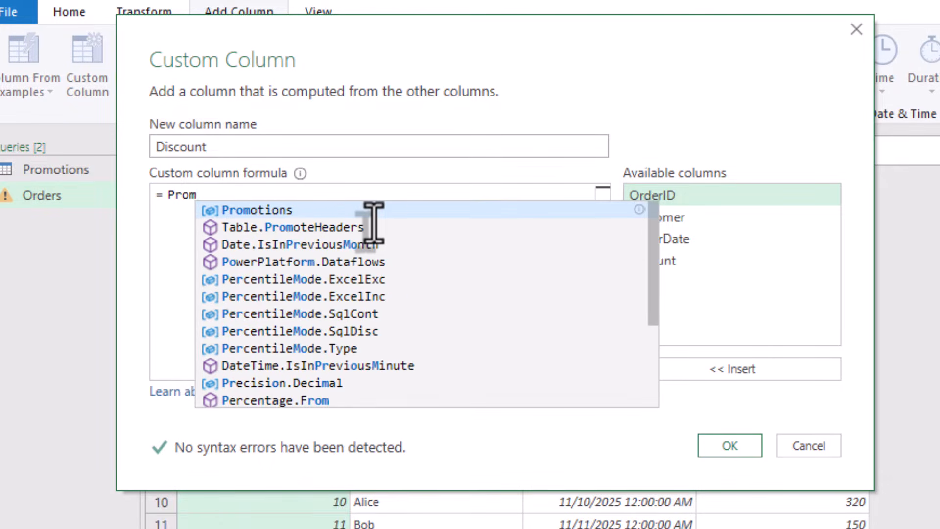
pyautogui.press('Tab')
pyautogui.click(407, 266)
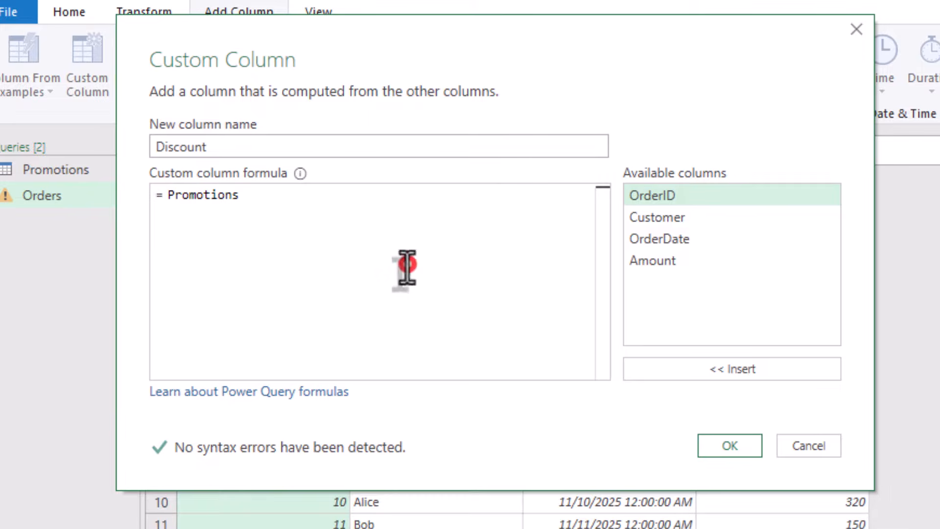
pyautogui.click(734, 446)
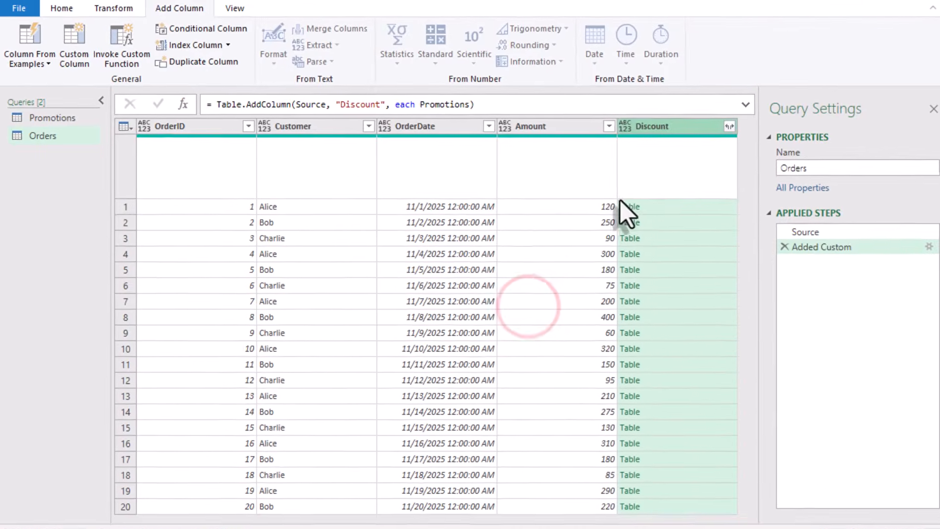
pyautogui.click(672, 214)
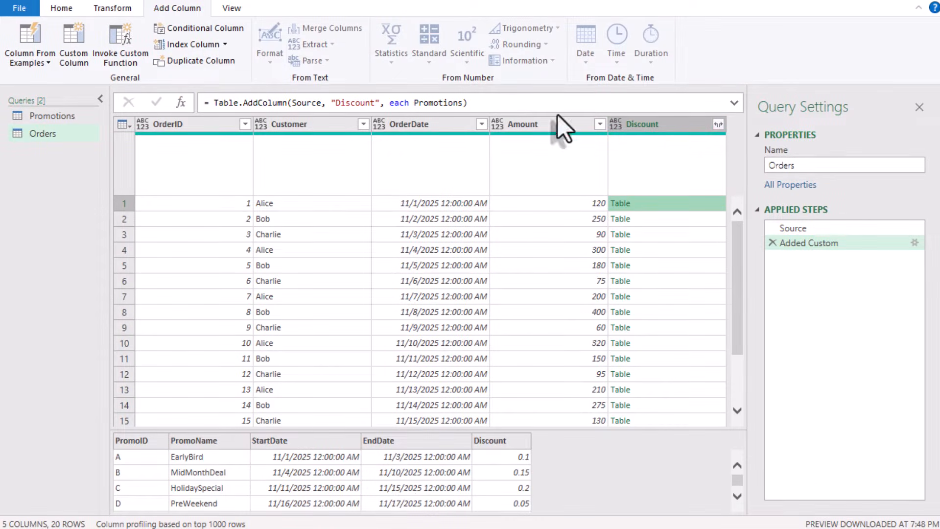
# Expand the Discount column's formula and insert the Table.SelectRows function between each and Promotions.
pyautogui.click(735, 103)
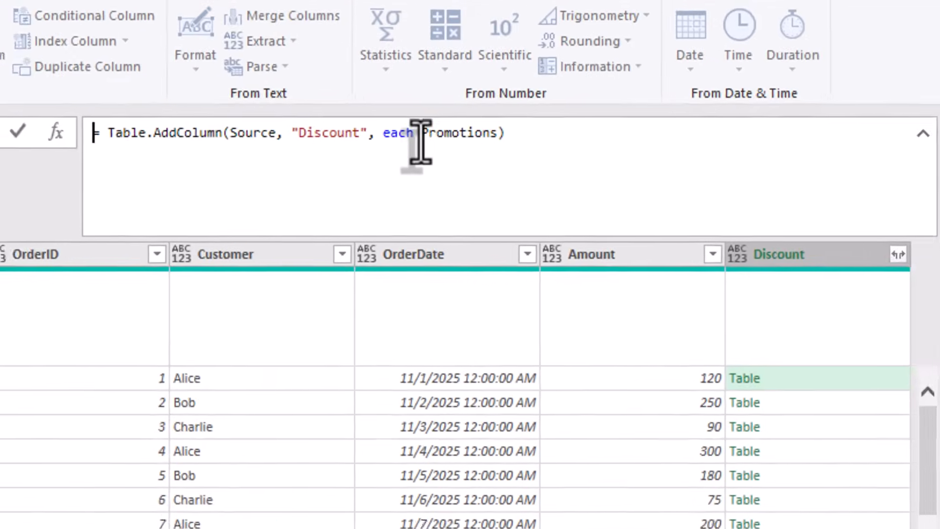
pyautogui.click(415, 103)
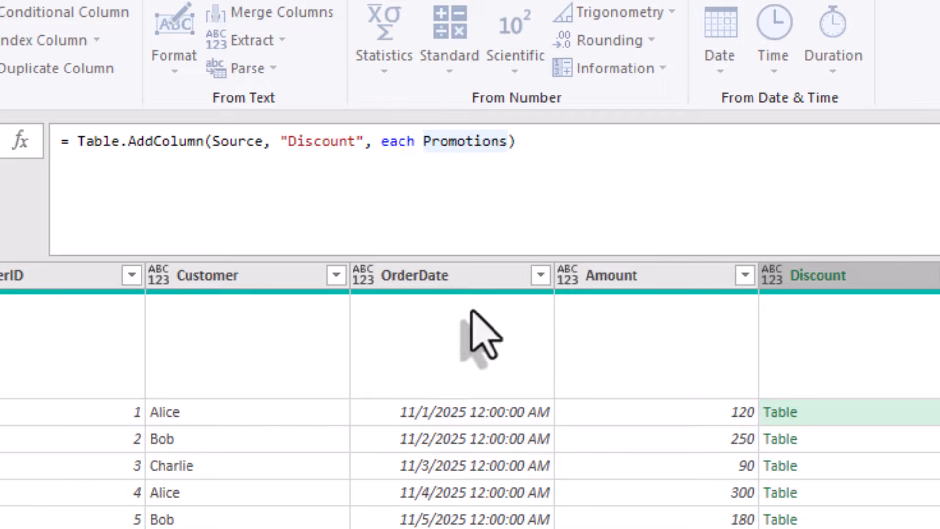
pyautogui.press('Left')
pyautogui.write('ta')
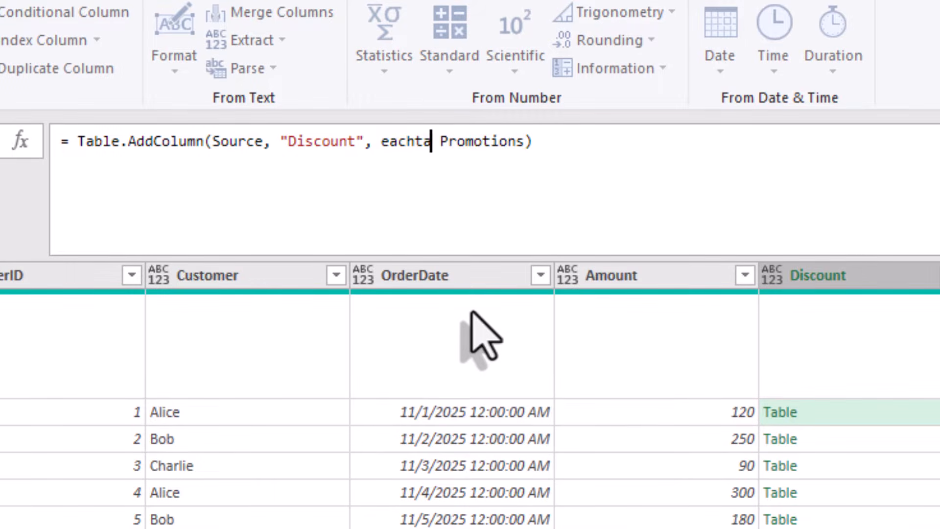
pyautogui.press('BackSpace')
pyautogui.press('BackSpace')
pyautogui.write('tables')
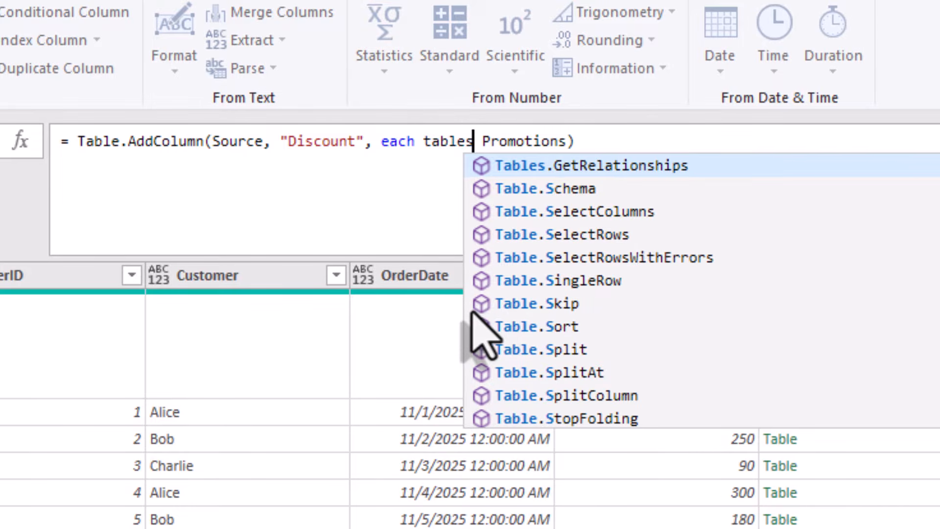
pyautogui.write('e')
pyautogui.press('Down')
pyautogui.press('Tab')
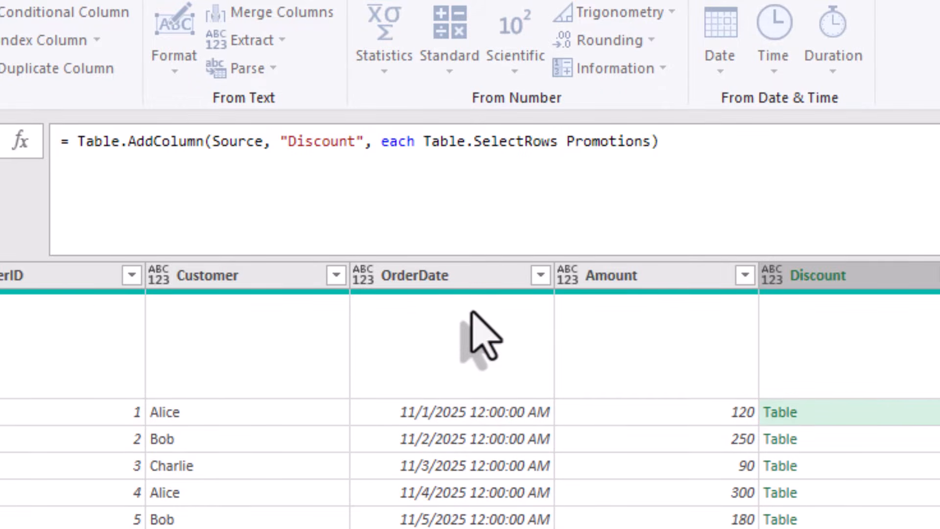
# Make Promotions the first argument of Table.SelectRows, followed by a comma, and break the formula onto separate lines.
pyautogui.write('(')
pyautogui.press('Delete')
pyautogui.press('End')
pyautogui.press('Left')
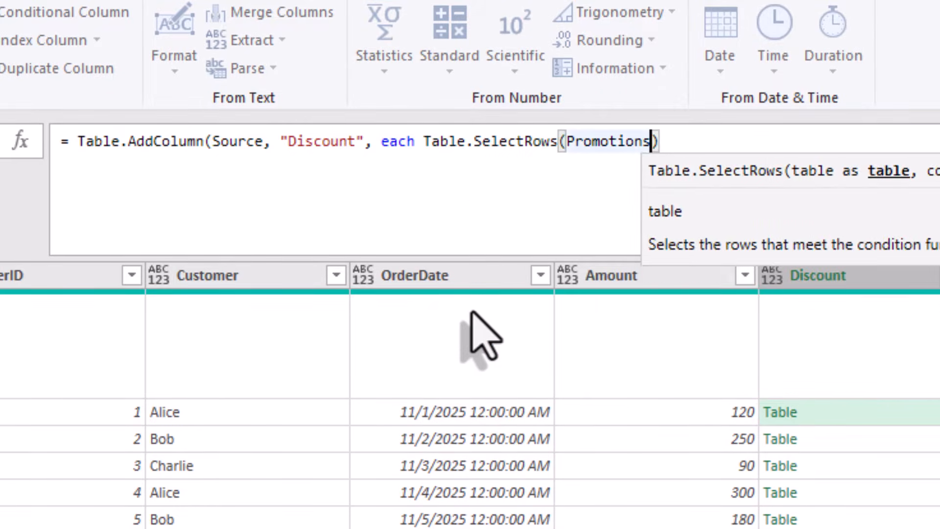
pyautogui.write(',')
pyautogui.hotkey('shift', 'Return')
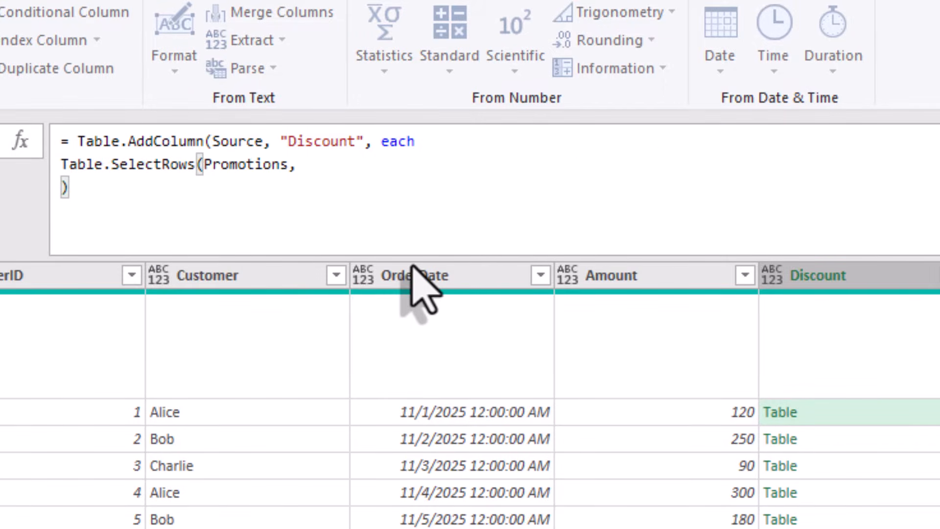
# Start the condition argument of Table.SelectRows as a custom function with the parameter p, written (p)=>.
pyautogui.write('(')
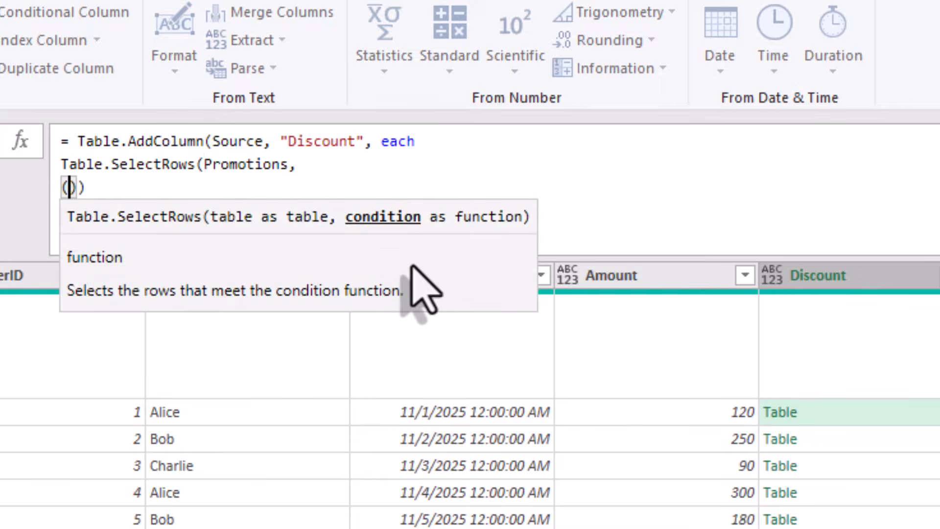
pyautogui.write('p')
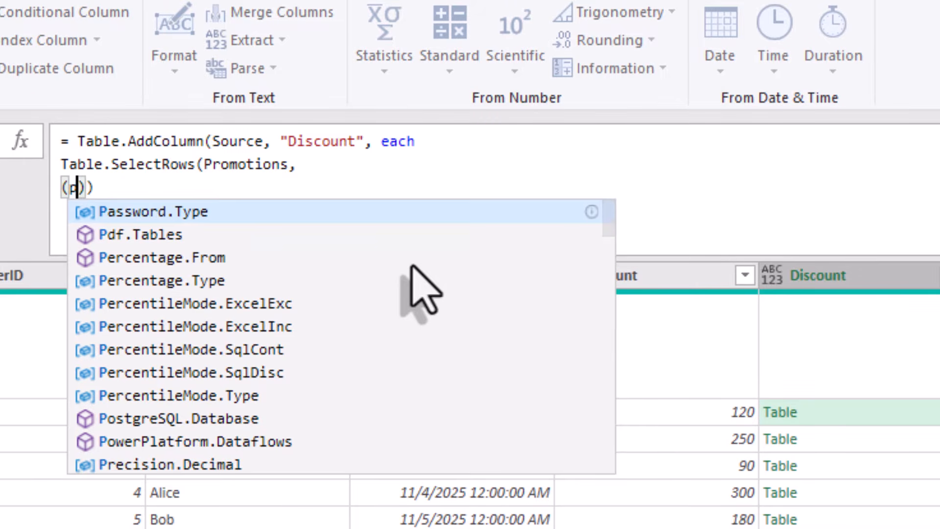
pyautogui.write(')')
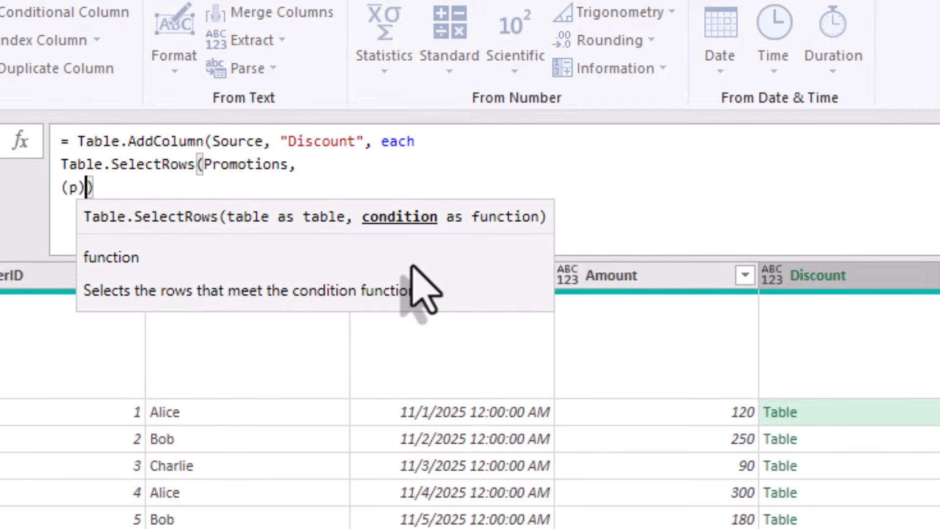
pyautogui.write('=>')
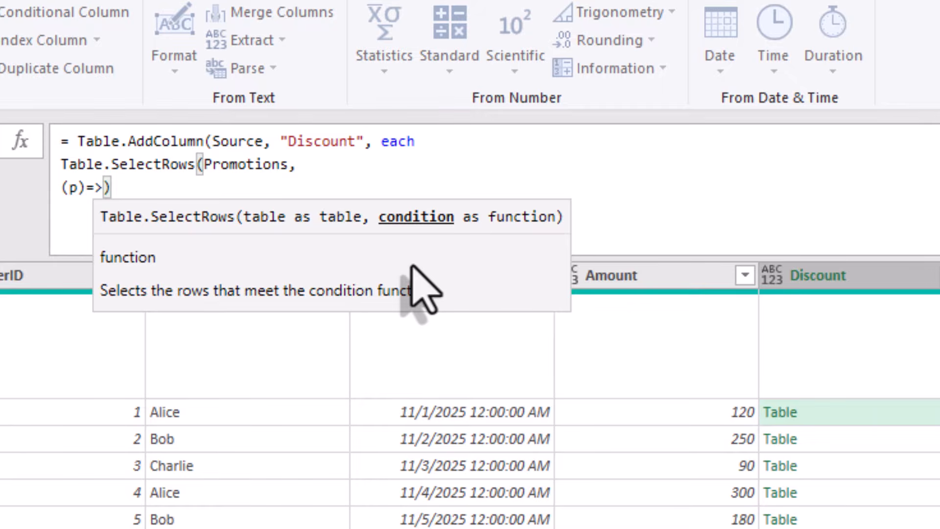
# Add the first date test to the condition function: [OrderDate]>=p[StartDate].
pyautogui.write('[')
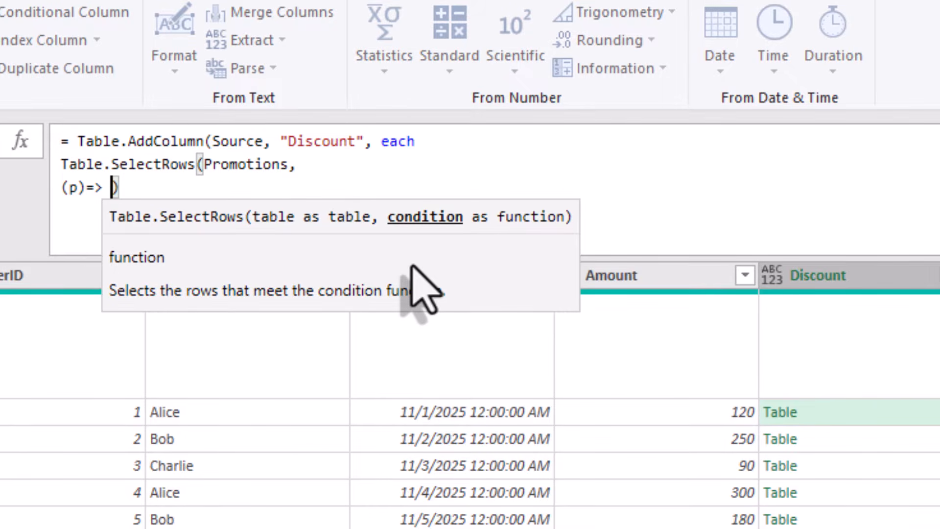
pyautogui.write('Order')
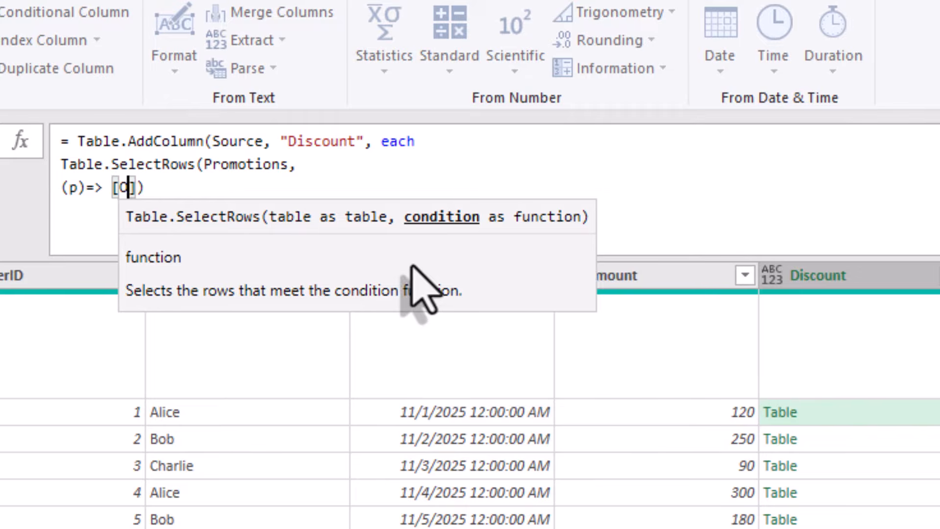
pyautogui.write('Date]')
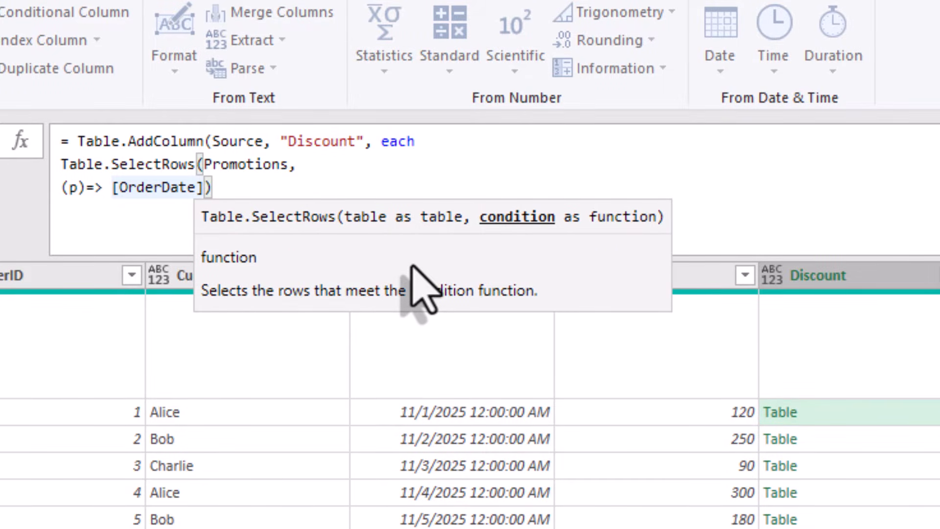
pyautogui.write('>')
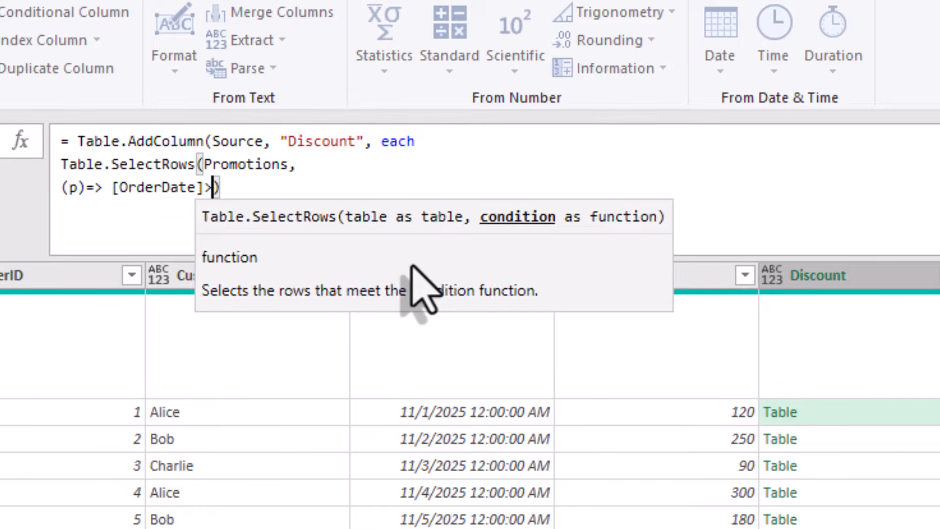
pyautogui.write('=')
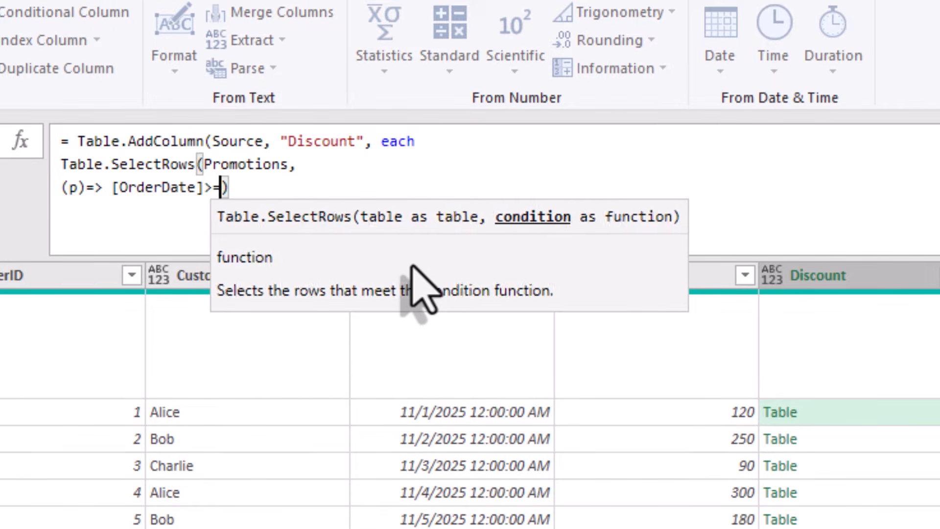
pyautogui.write('p')
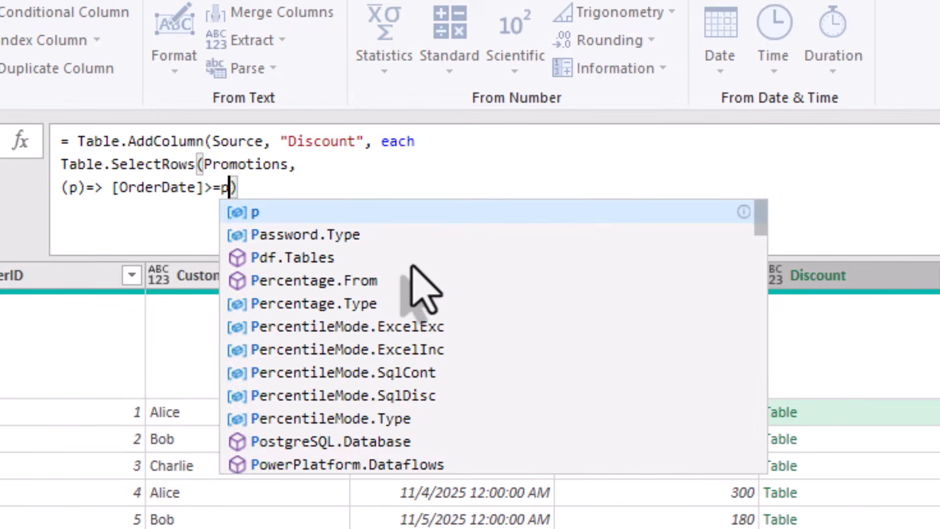
pyautogui.write('{')
pyautogui.press('BackSpace')
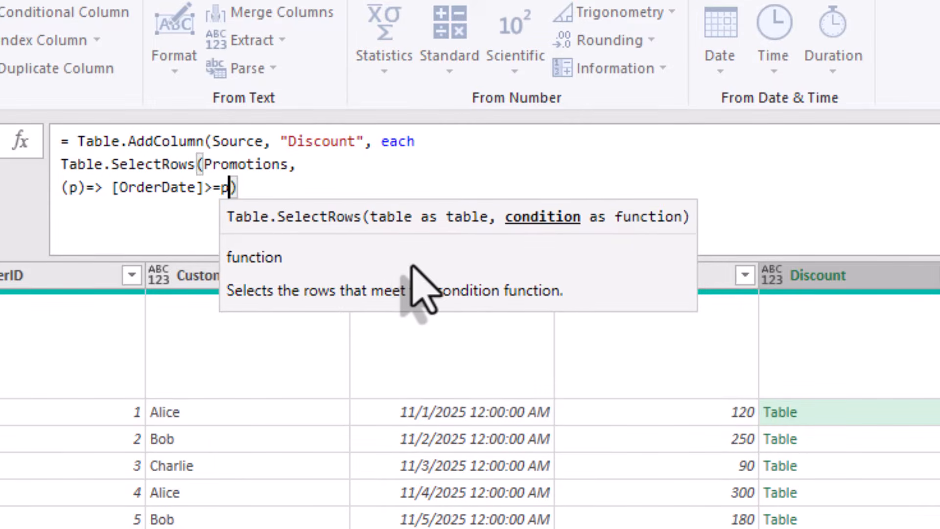
pyautogui.write('[Start')
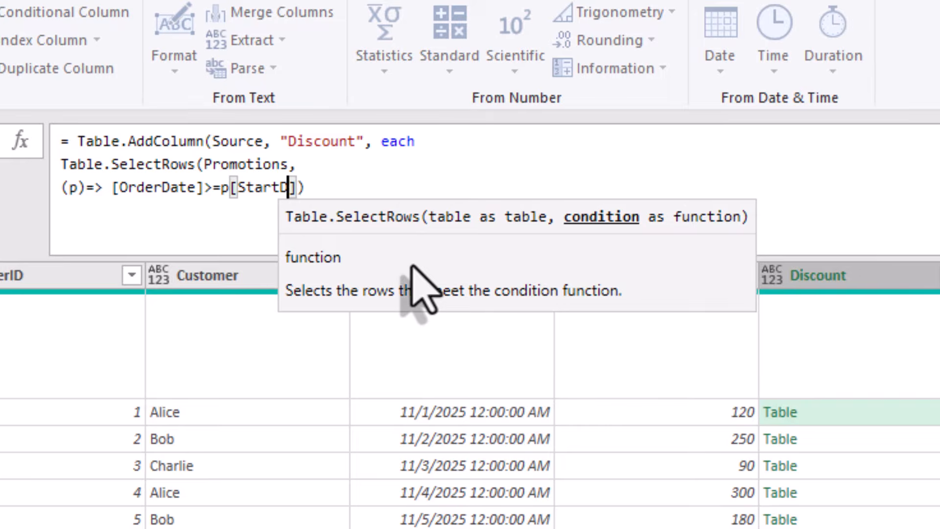
pyautogui.write('Date]')
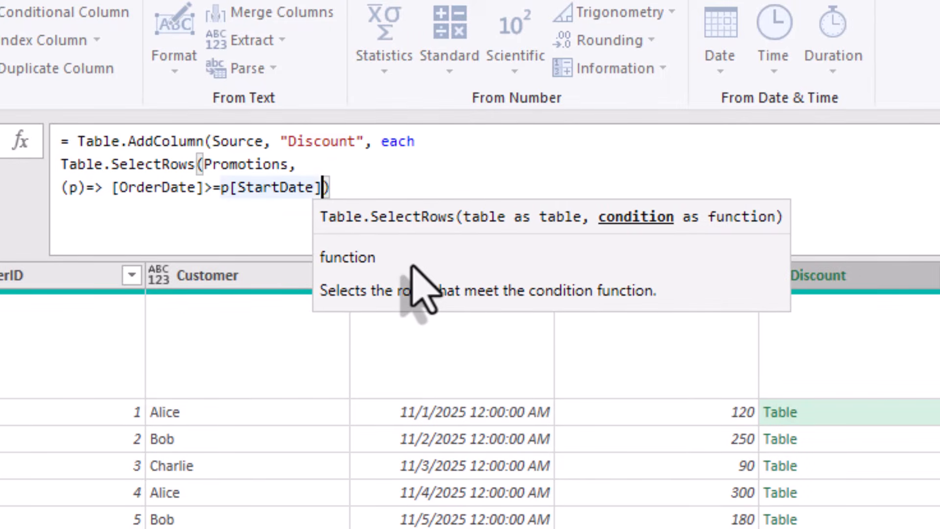
# Extend the condition with and [OrderDate]<=p[EndDate], close the formula's parentheses and commit it.
pyautogui.write(' andf')
pyautogui.press('BackSpace')
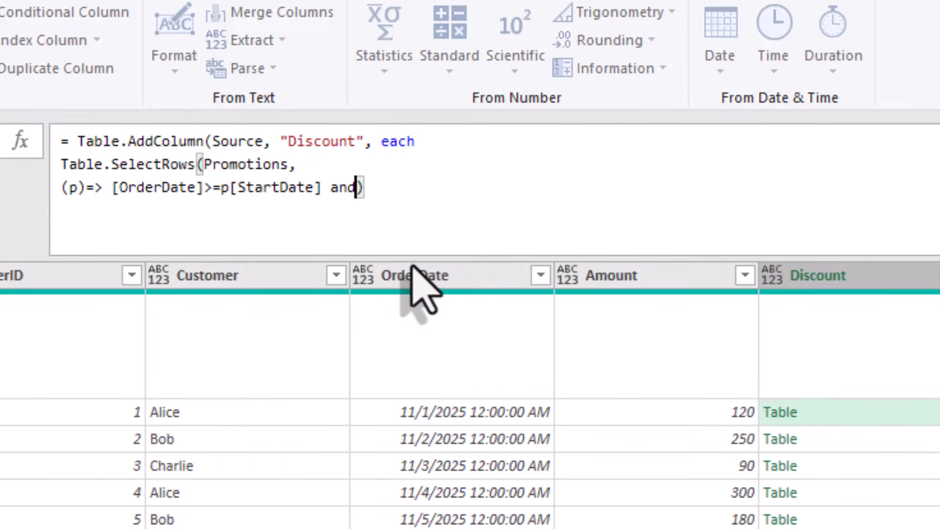
pyautogui.write('[')
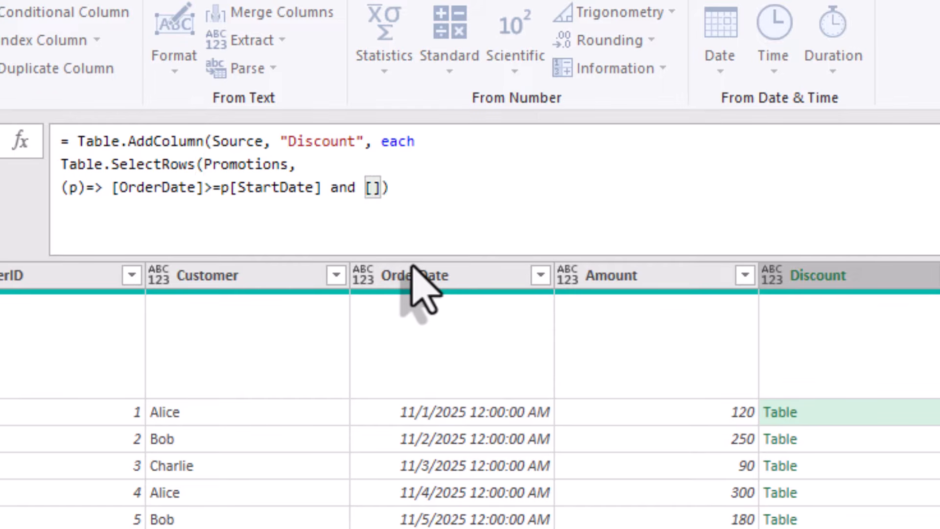
pyautogui.write('OrderD')
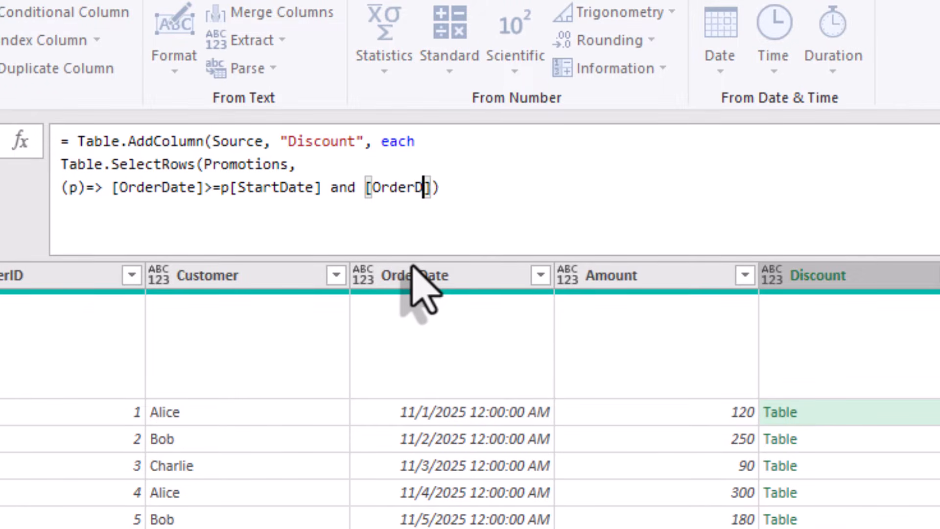
pyautogui.write('ate]')
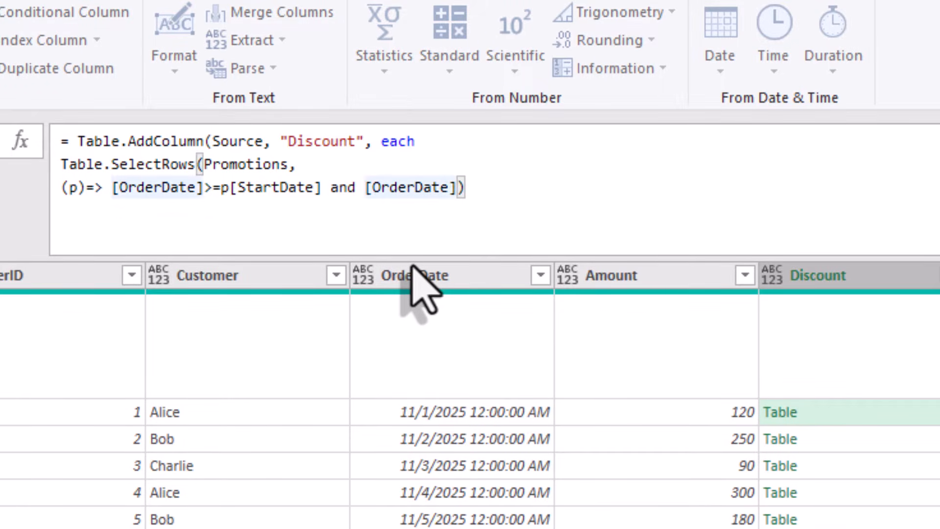
pyautogui.write('<=')
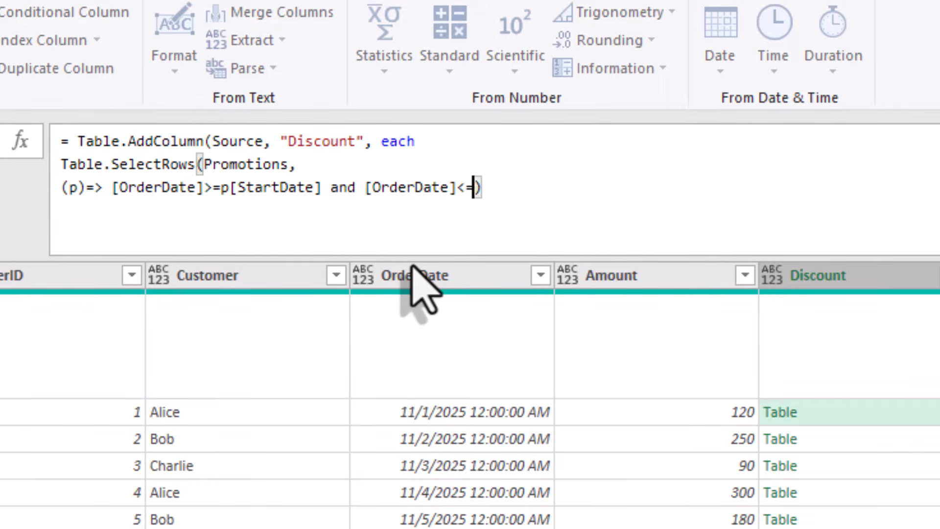
pyautogui.write('p[')
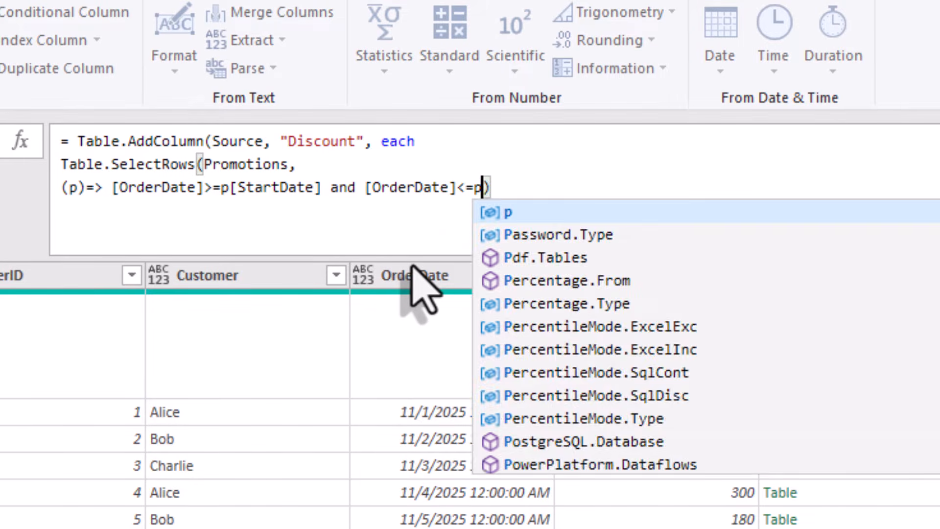
pyautogui.write('End')
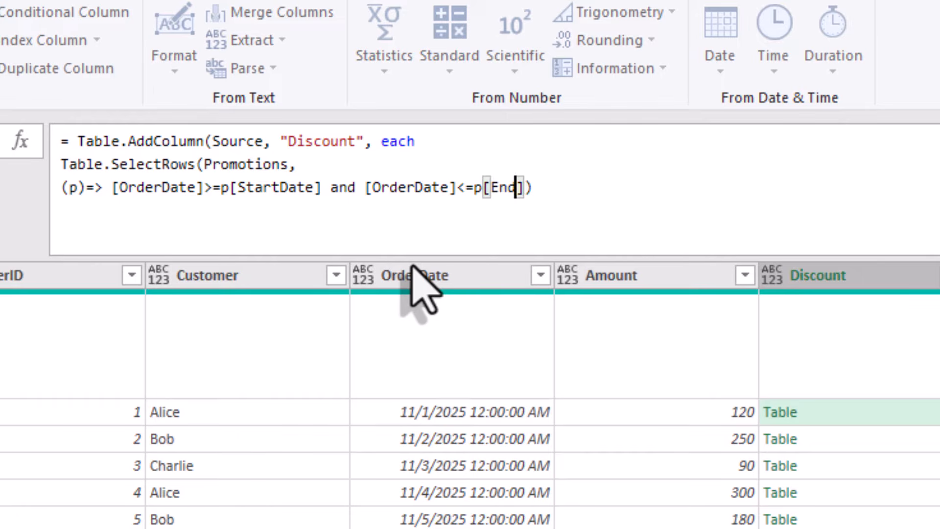
pyautogui.write('Date')
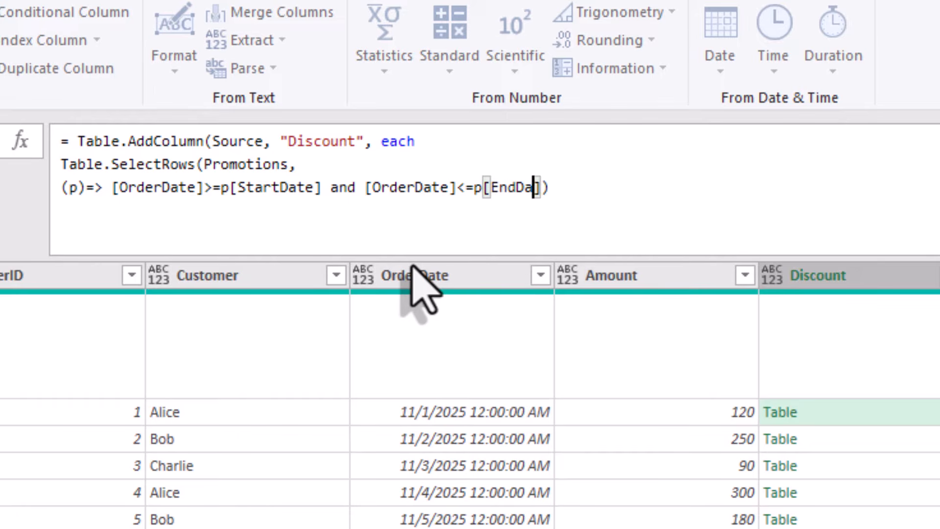
pyautogui.press('End')
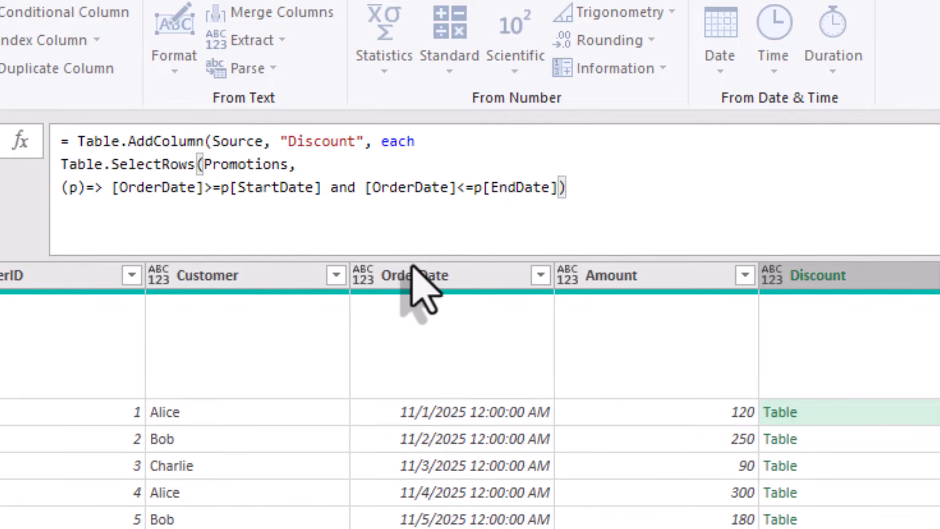
pyautogui.write(')')
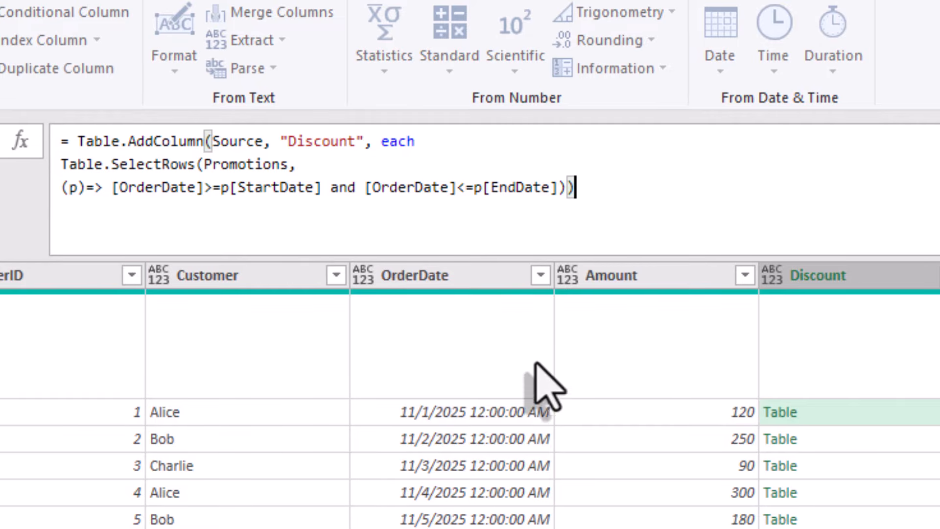
pyautogui.press('Return')
# Preview the filtered promotion tables nested in the Discount column for the first four orders.
pyautogui.click(849, 411)
pyautogui.click(864, 439)
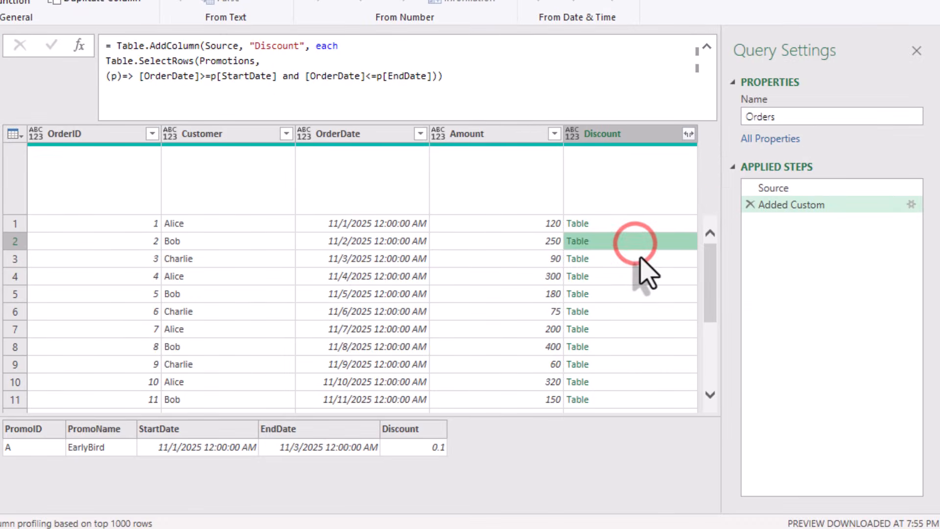
pyautogui.click(640, 258)
pyautogui.click(640, 275)
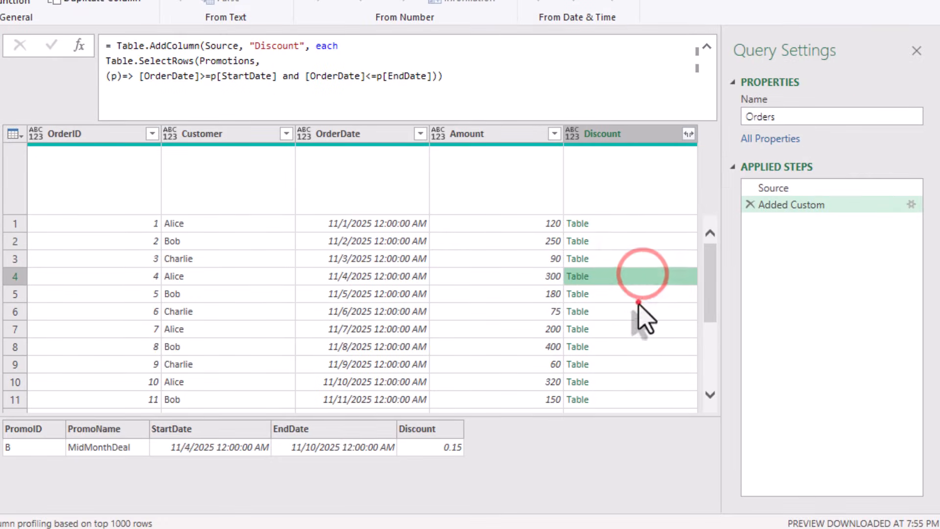
pyautogui.click(451, 447)
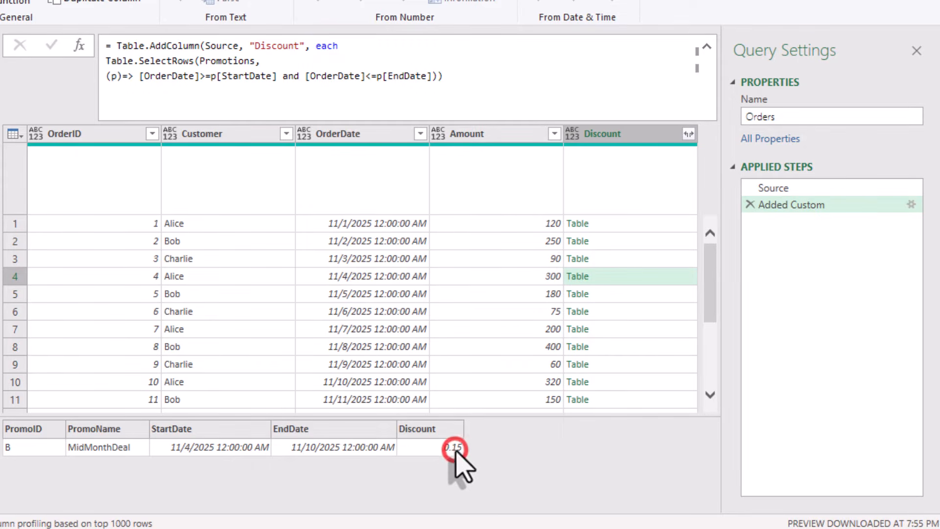
# Append [Discount]{0} after the Table.SelectRows call to return the matched promotion's first discount value, and commit the formula.
pyautogui.click(437, 76)
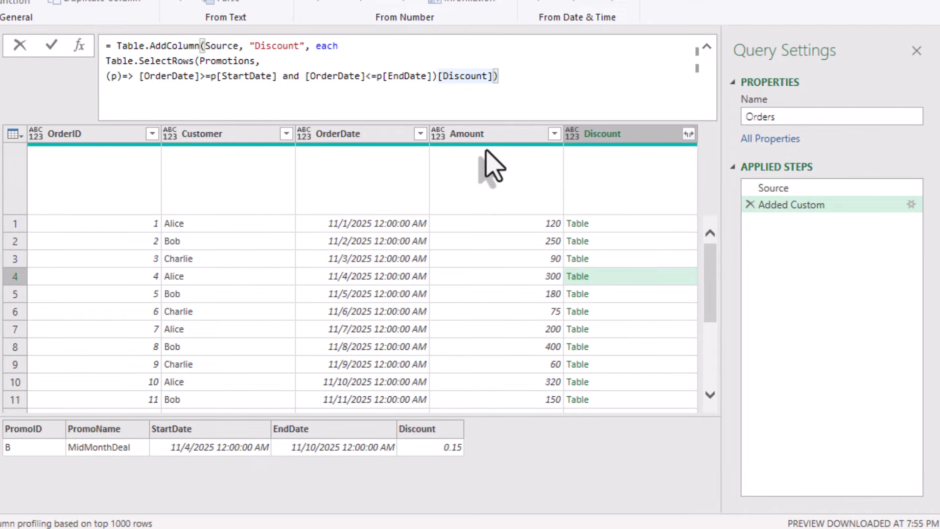
pyautogui.write('{0')
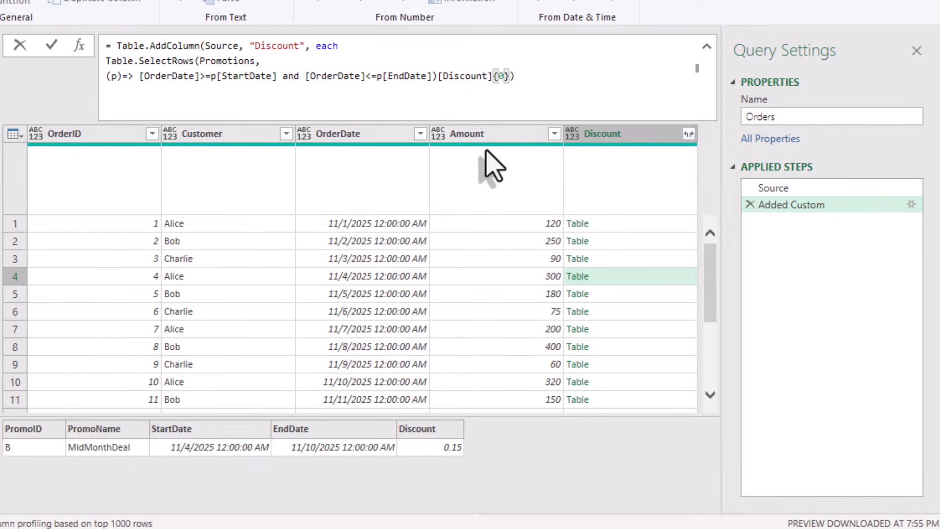
pyautogui.click(485, 150)
# Check the discount values returned for the orders down the Discount column.
pyautogui.click(640, 220)
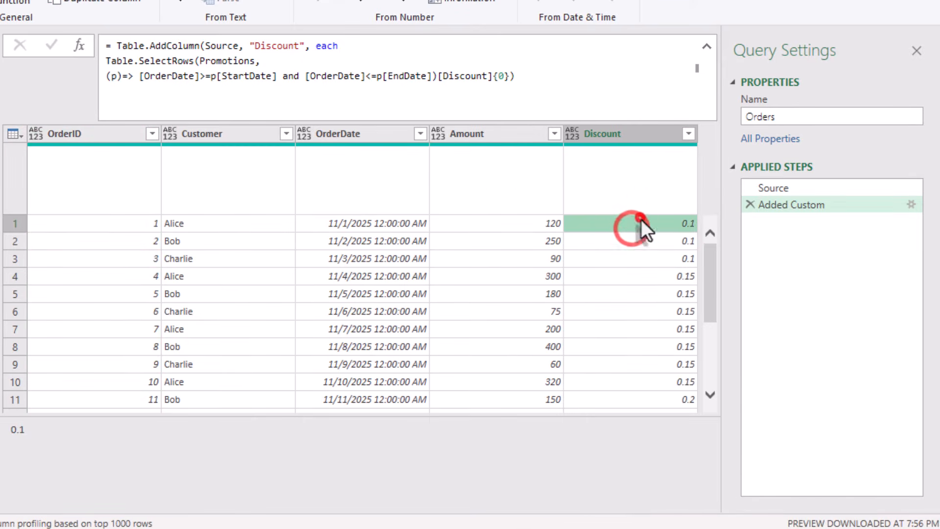
pyautogui.click(645, 241)
pyautogui.click(647, 259)
pyautogui.click(651, 290)
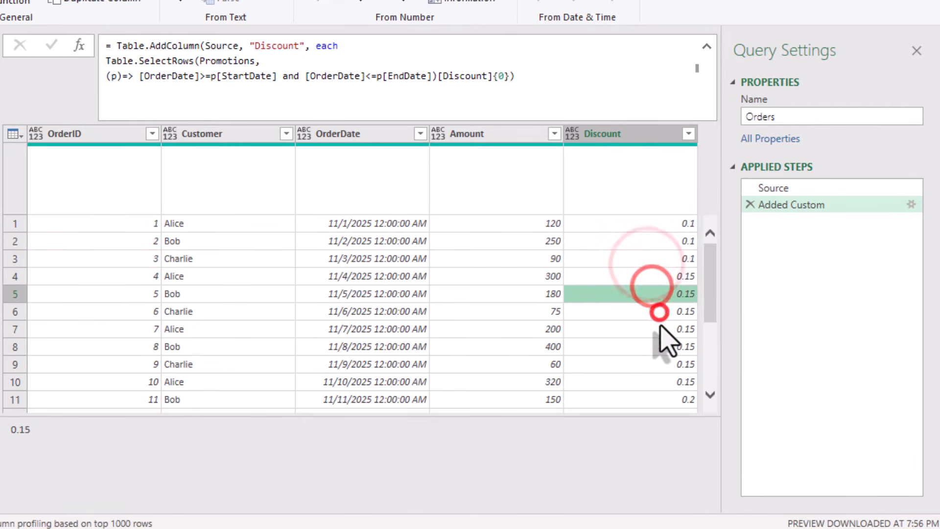
pyautogui.scroll(-2, 662, 343)
pyautogui.click(654, 331)
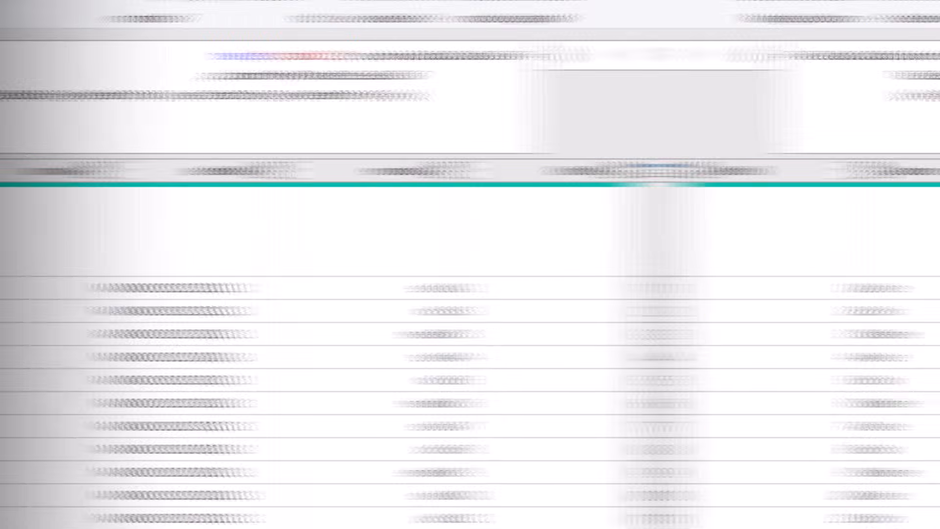
# Remove [Discount] from the formula, keeping {0} to return the whole promotion record, and preview the first row's record.
pyautogui.doubleClick(718, 100)
pyautogui.press('BackSpace')
pyautogui.press('BackSpace')
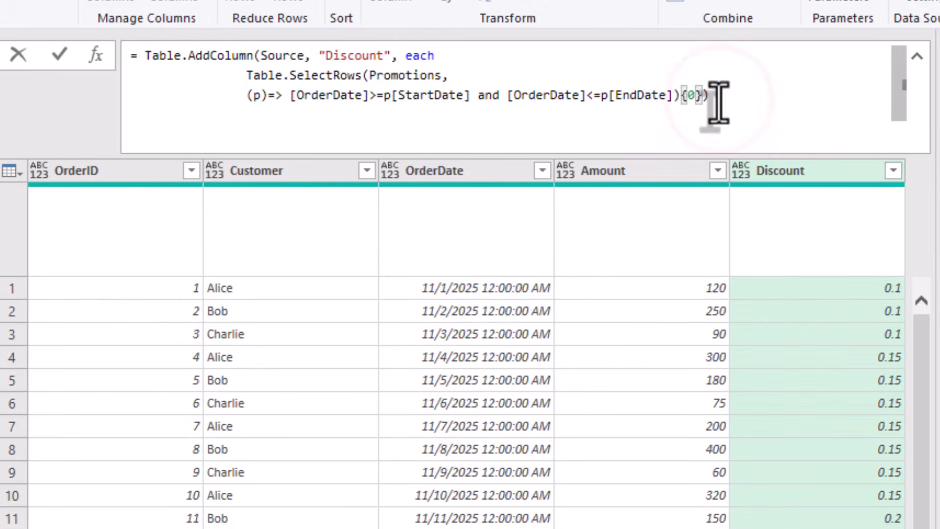
pyautogui.click(808, 240)
pyautogui.click(818, 288)
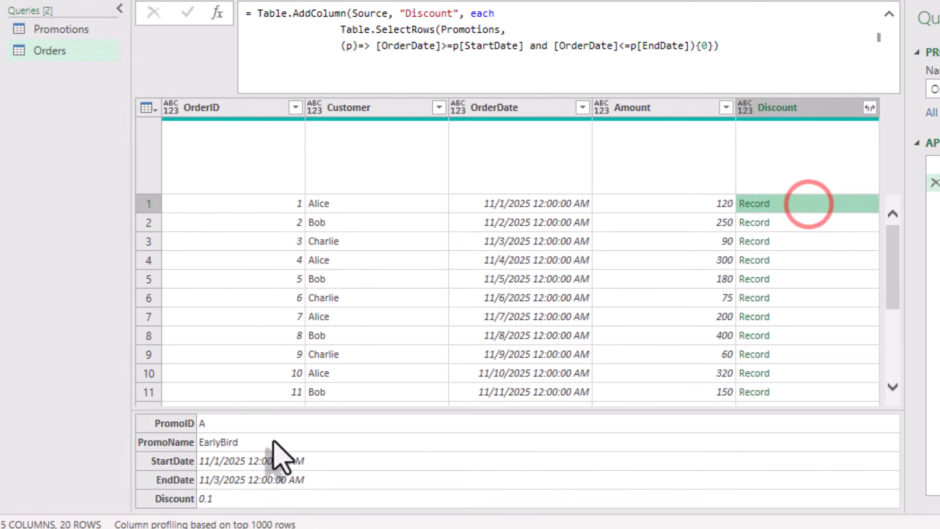
# Expand the Discount records into only the PromoID, PromoName and Discount fields, without the original column name as prefix.
pyautogui.click(869, 107)
pyautogui.click(668, 162)
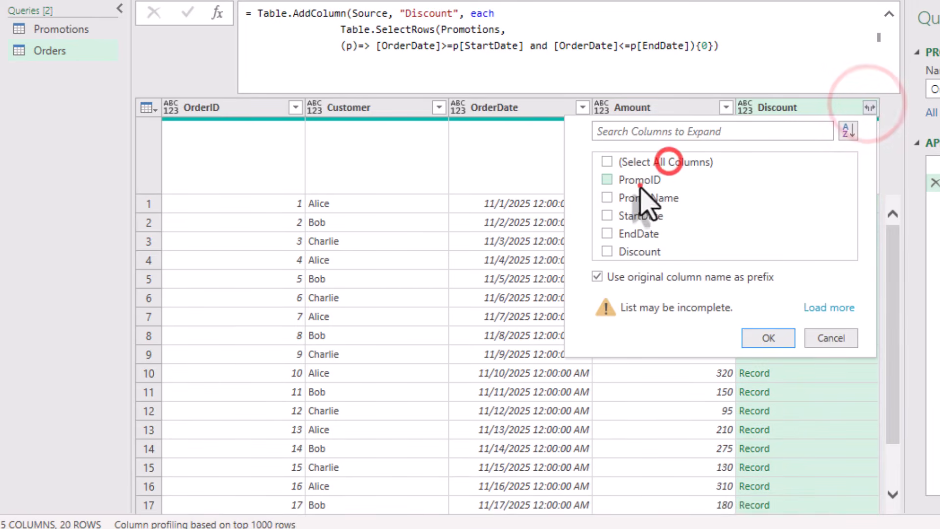
pyautogui.click(639, 180)
pyautogui.click(652, 198)
pyautogui.click(636, 251)
pyautogui.click(637, 277)
pyautogui.click(768, 338)
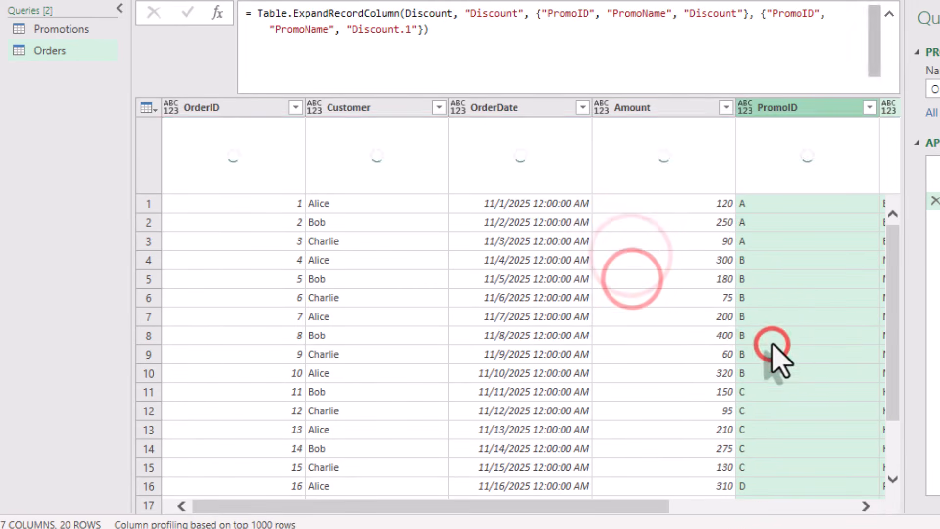
# Review the expanded PromoID, PromoName and Discount.1 columns for the orders.
pyautogui.click(757, 507)
pyautogui.scroll(-1, 688, 258)
pyautogui.scroll(1, 685, 404)
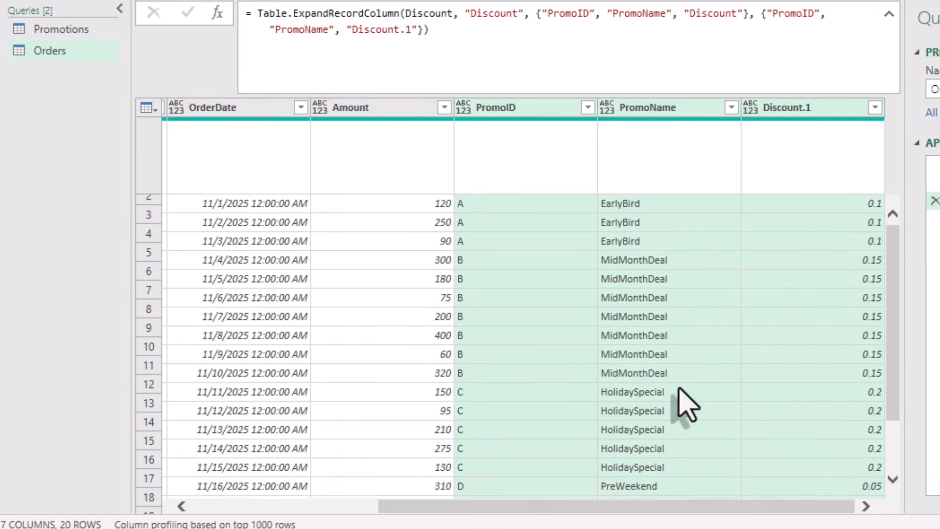
pyautogui.scroll(-1, 686, 404)
pyautogui.scroll(1, 682, 399)
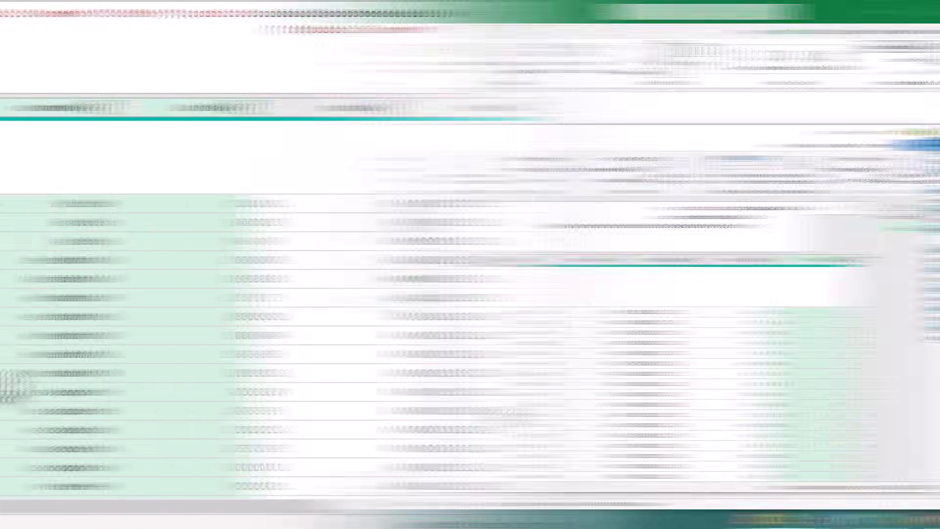
# Inspect the error in row 10 of the Discount column and insert try before Table.SelectRows in the formula.
pyautogui.click(661, 397)
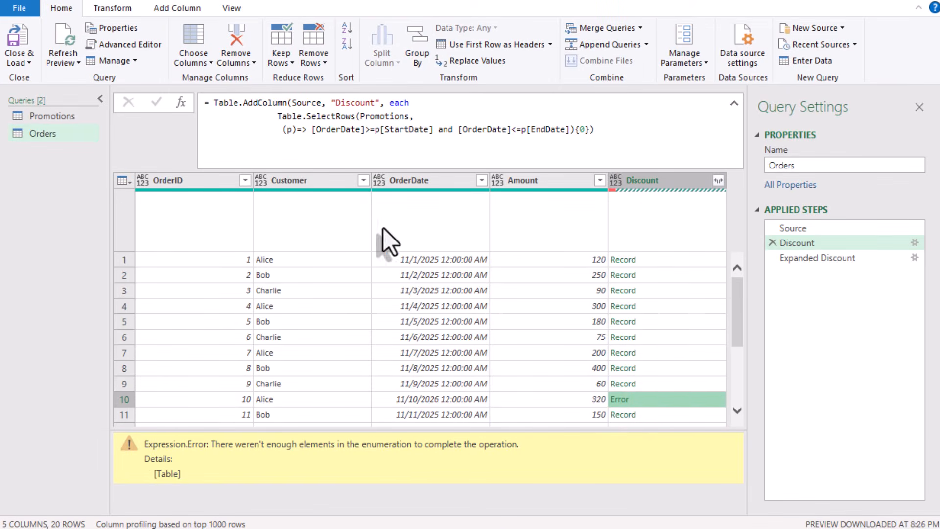
pyautogui.click(269, 117)
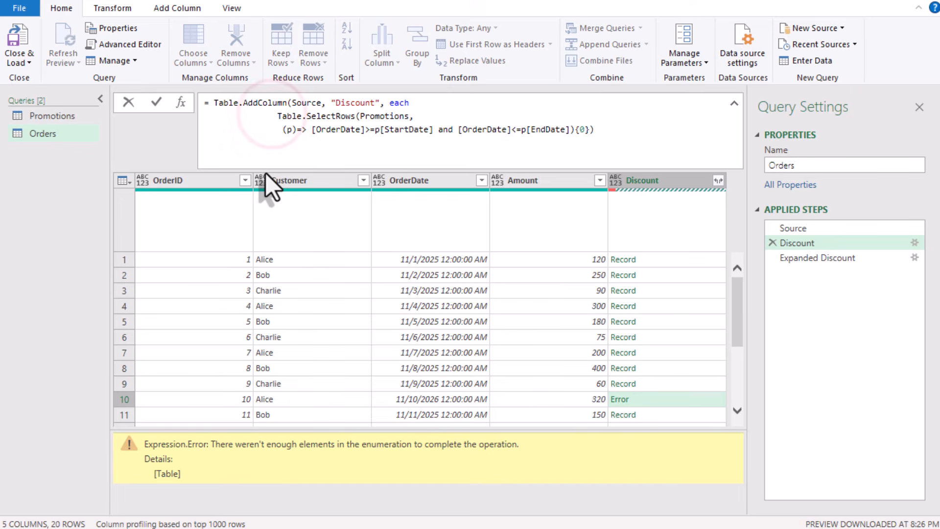
pyautogui.hotkey('shift', 'Down')
pyautogui.hotkey('shift', 'End')
pyautogui.hotkey('shift', 'Left')
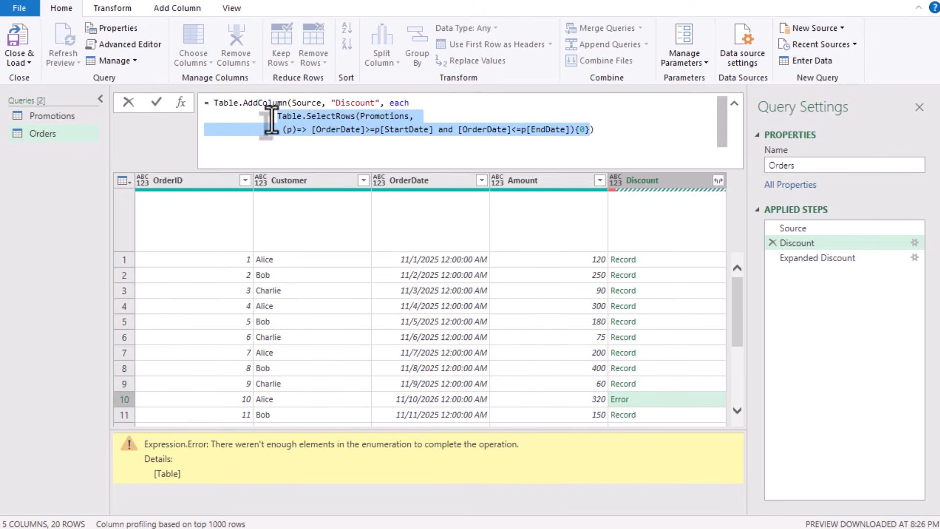
pyautogui.click(272, 120)
pyautogui.write('try')
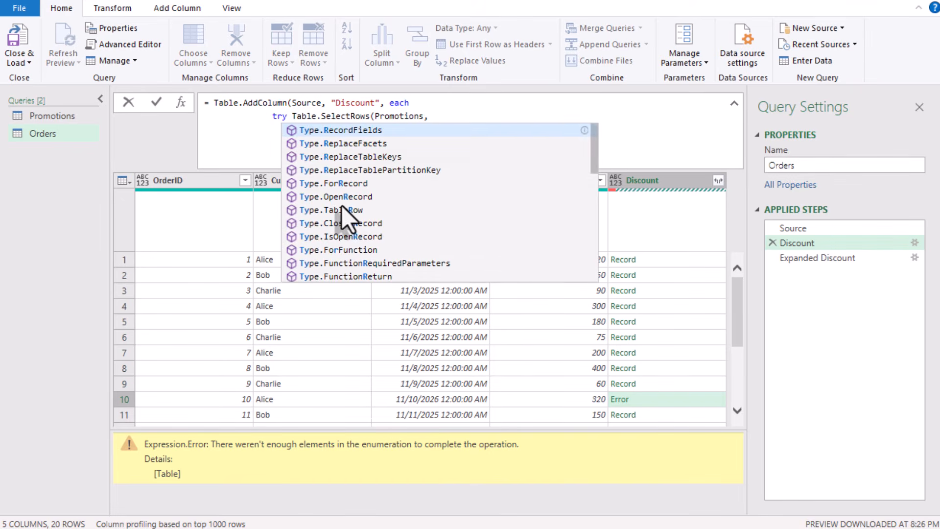
# Add otherwise null after {0}, inside the final parenthesis of the Discount formula, and commit it.
pyautogui.click(681, 106)
pyautogui.click(592, 130)
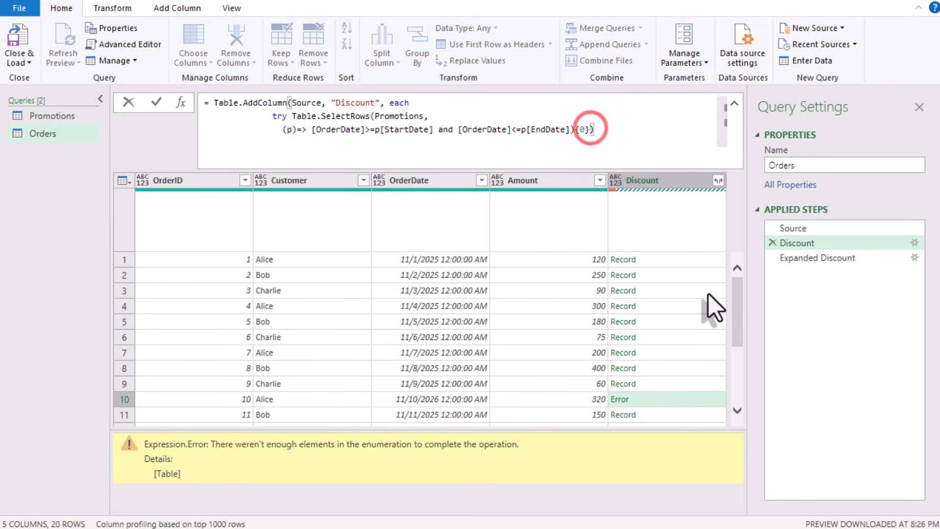
pyautogui.write('otherwise')
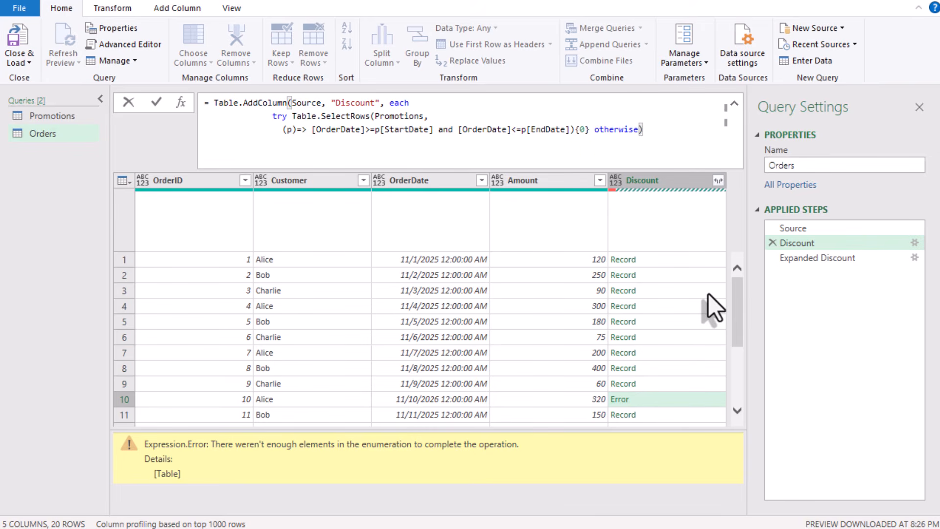
pyautogui.write(' null')
pyautogui.press('Return')
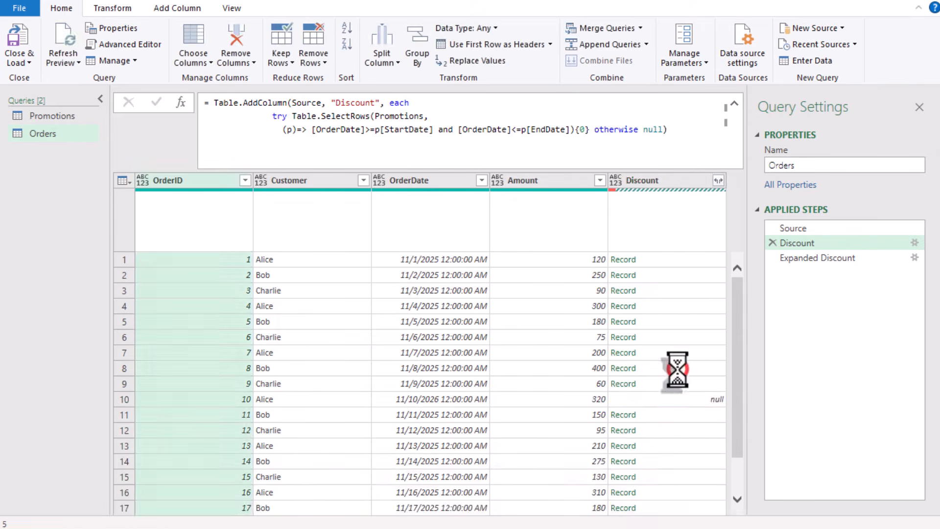
# Preview the Discount cells in rows 9 to 11, and check the promotion columns in the Expanded Discount step.
pyautogui.click(694, 400)
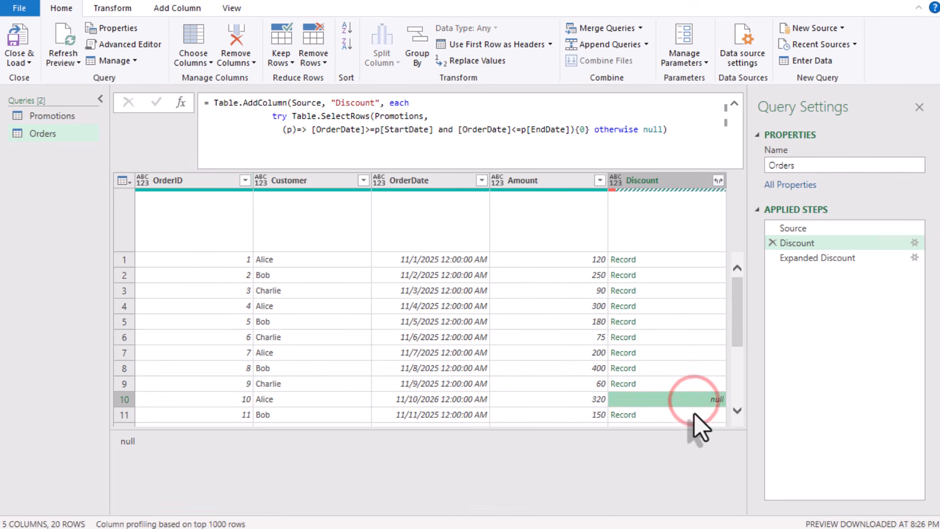
pyautogui.click(695, 414)
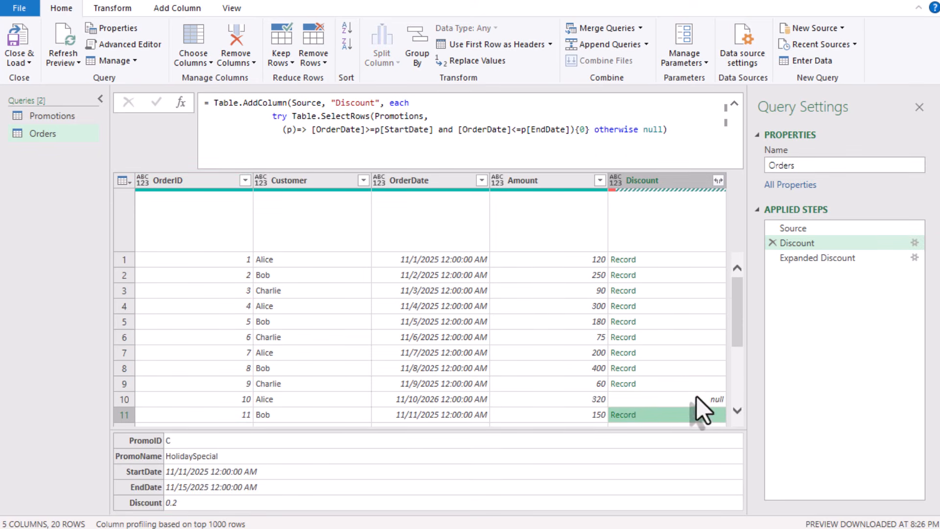
pyautogui.click(697, 397)
pyautogui.click(697, 383)
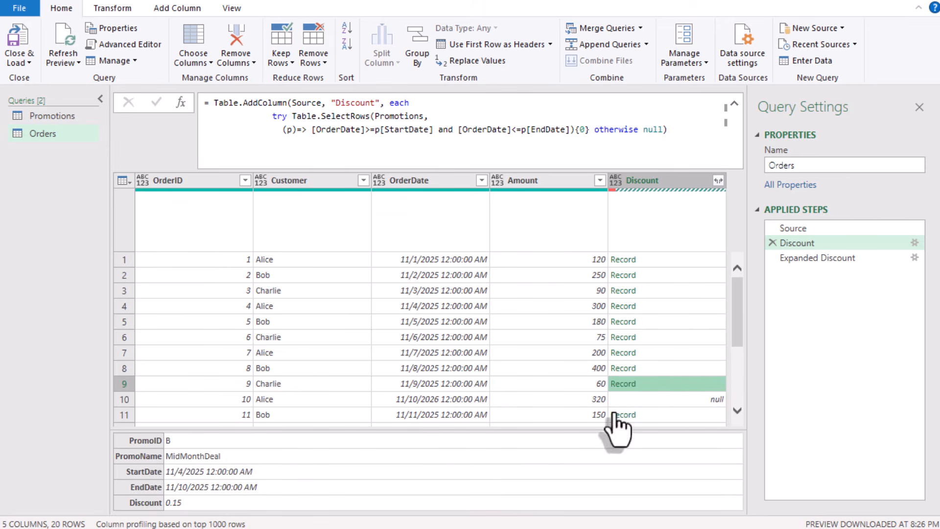
pyautogui.click(849, 256)
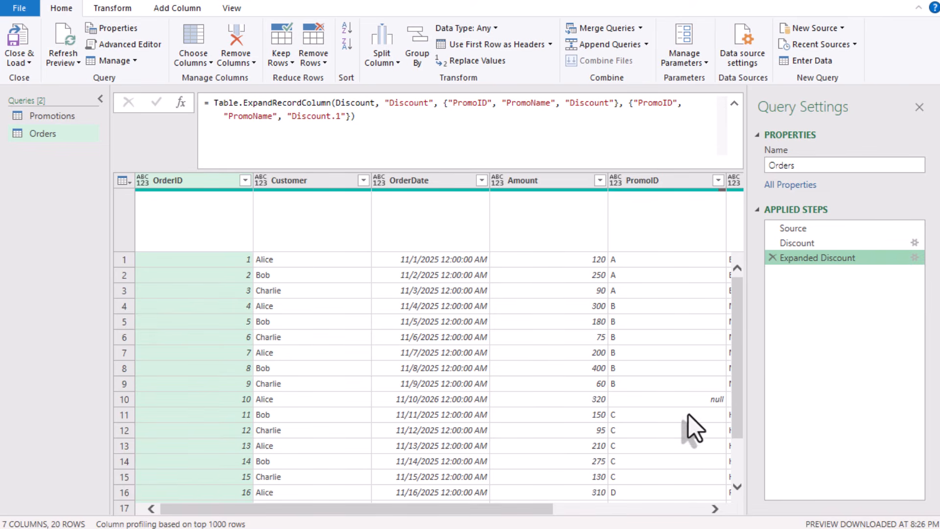
pyautogui.click(647, 511)
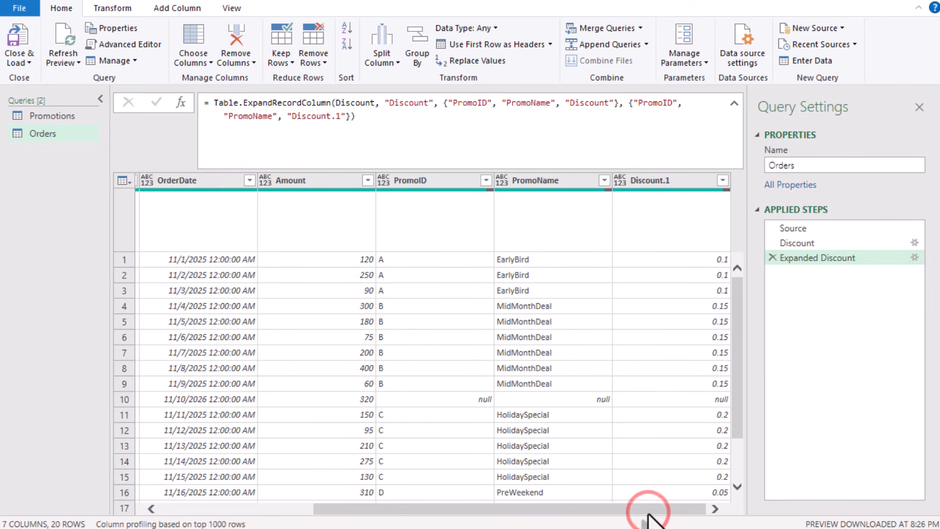